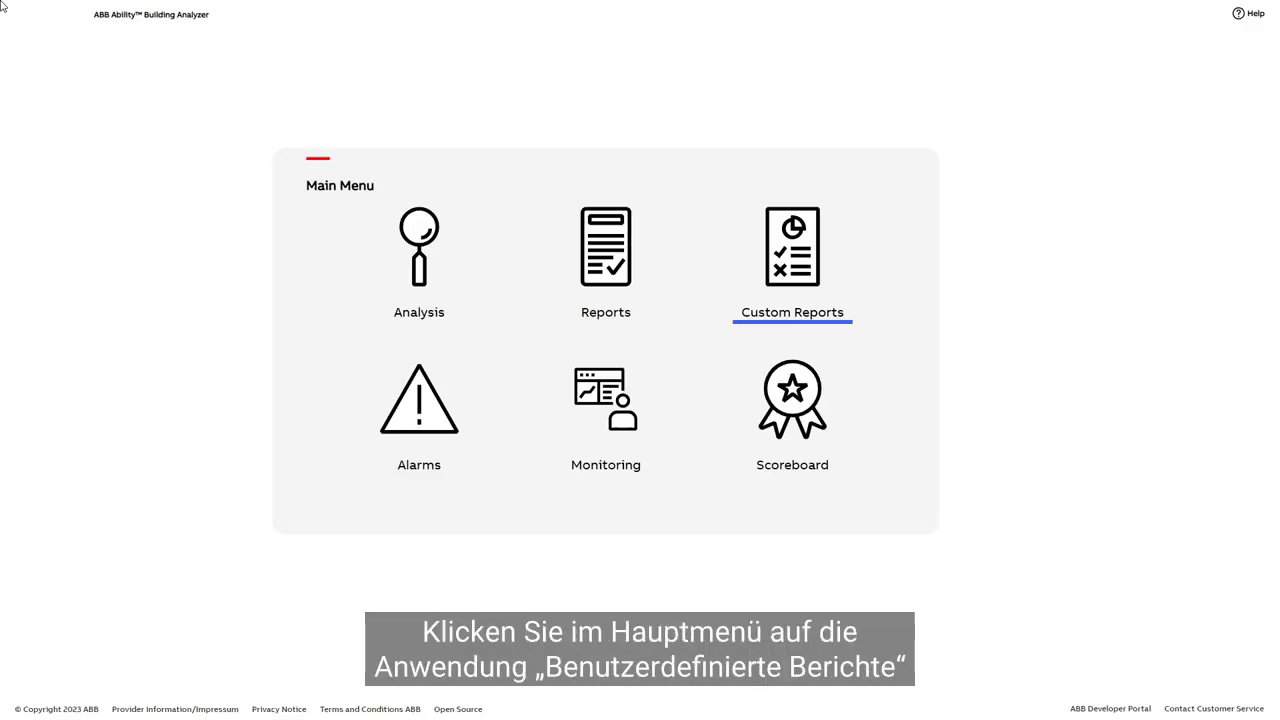
Go to the CSV Reports list in Custom Reports and start a new report.
left_click(795, 258)
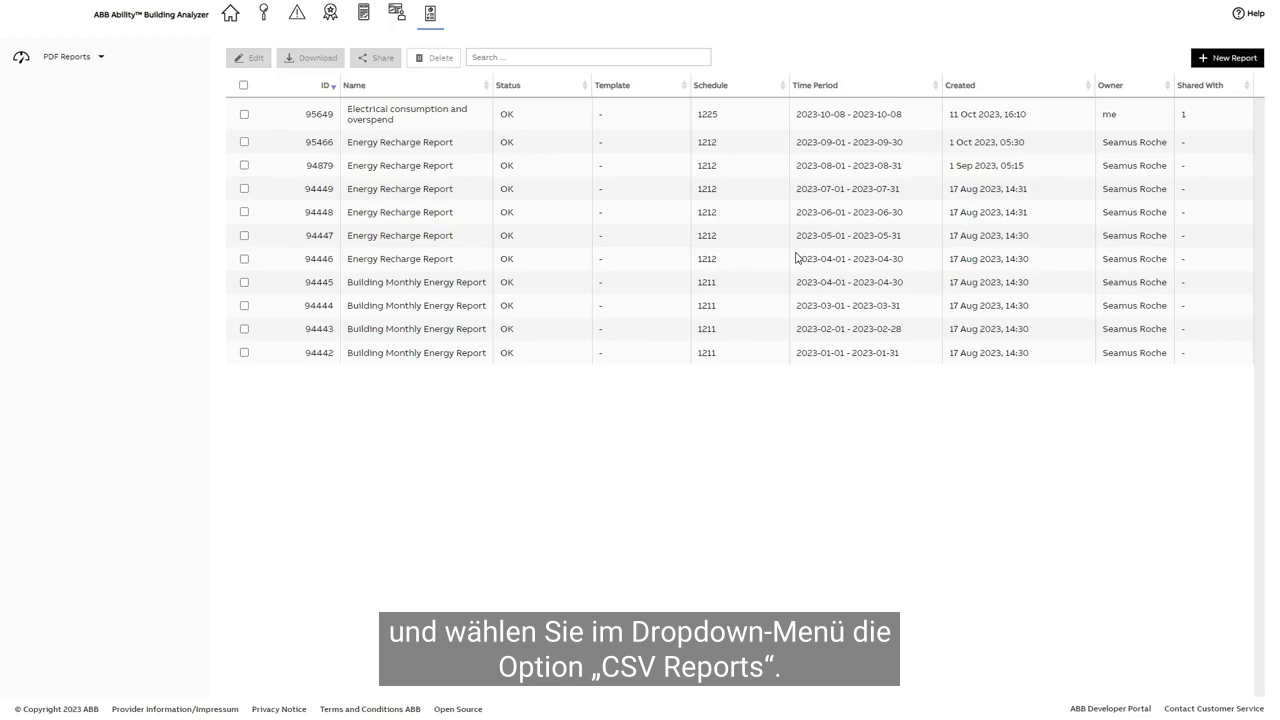
left_click(100, 58)
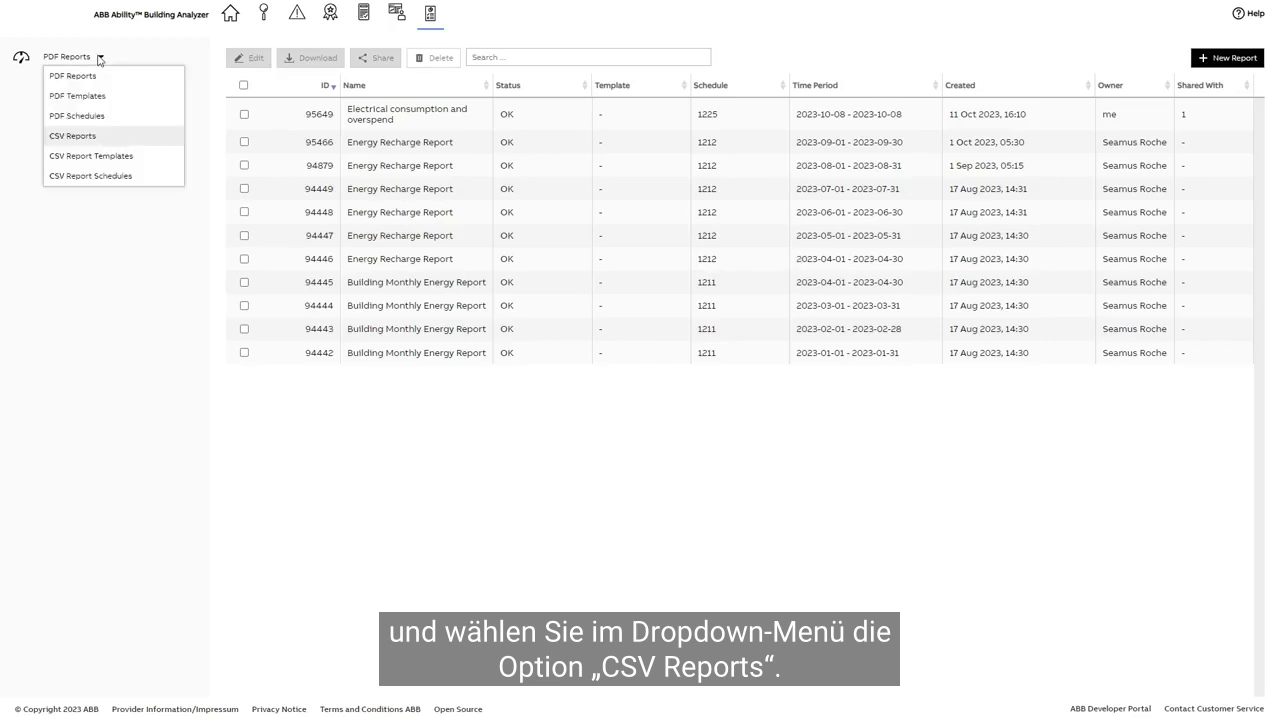
left_click(74, 138)
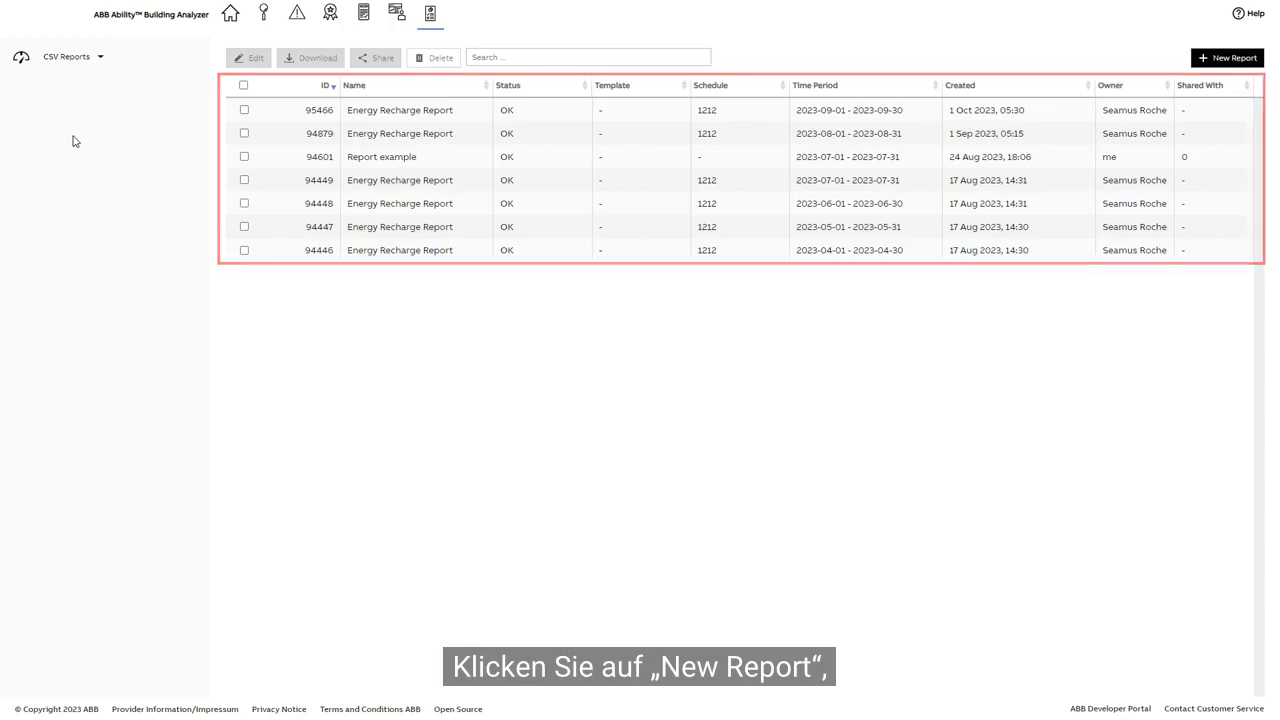
left_click(1230, 60)
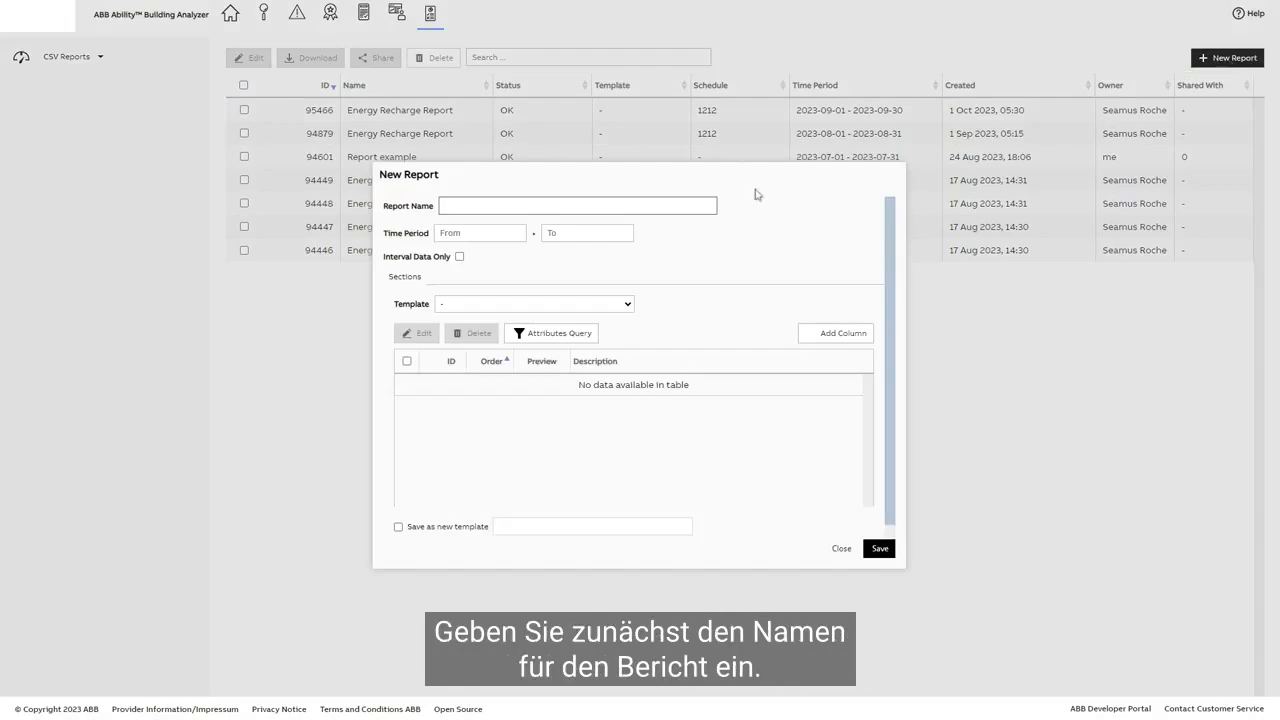
Name the report Energy Recharge Report, set its time period from 2023-07-01 to 2023-07-31 and leave the template unselected.
left_click(443, 208)
type("Energy Recharge Report")
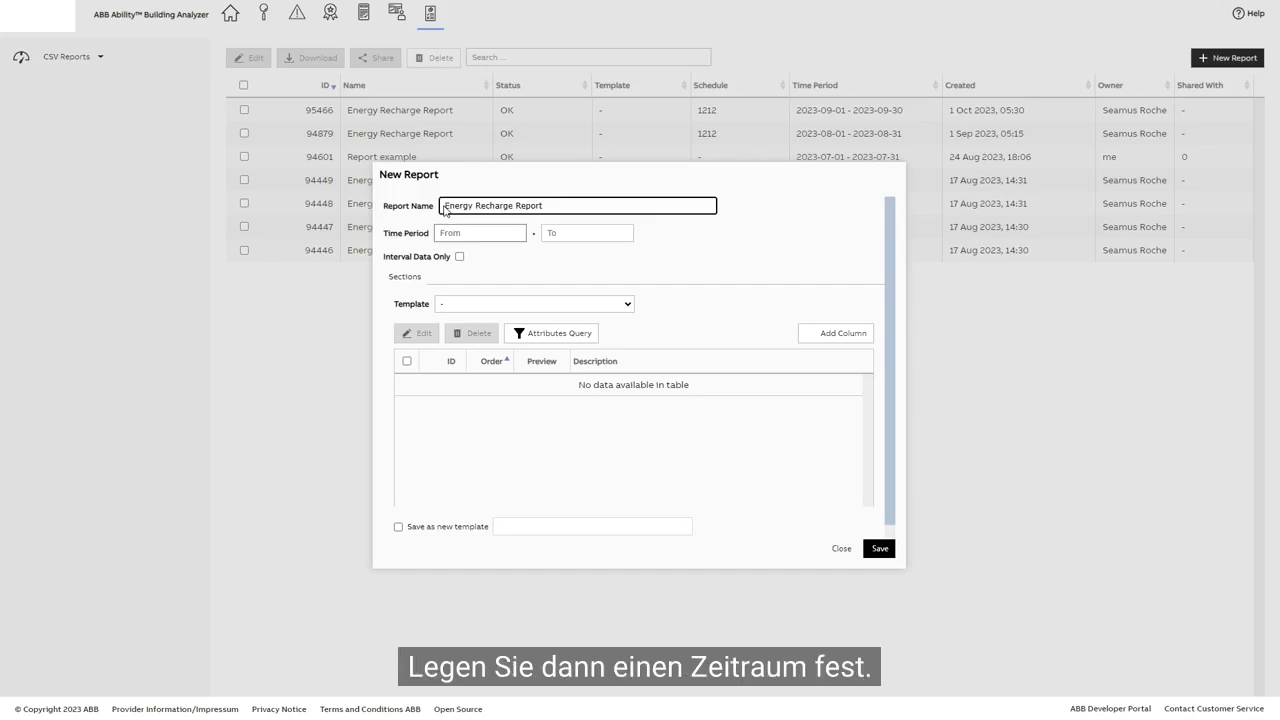
left_click(446, 234)
type("2023-07-01")
left_click(548, 237)
type("2023-07-31")
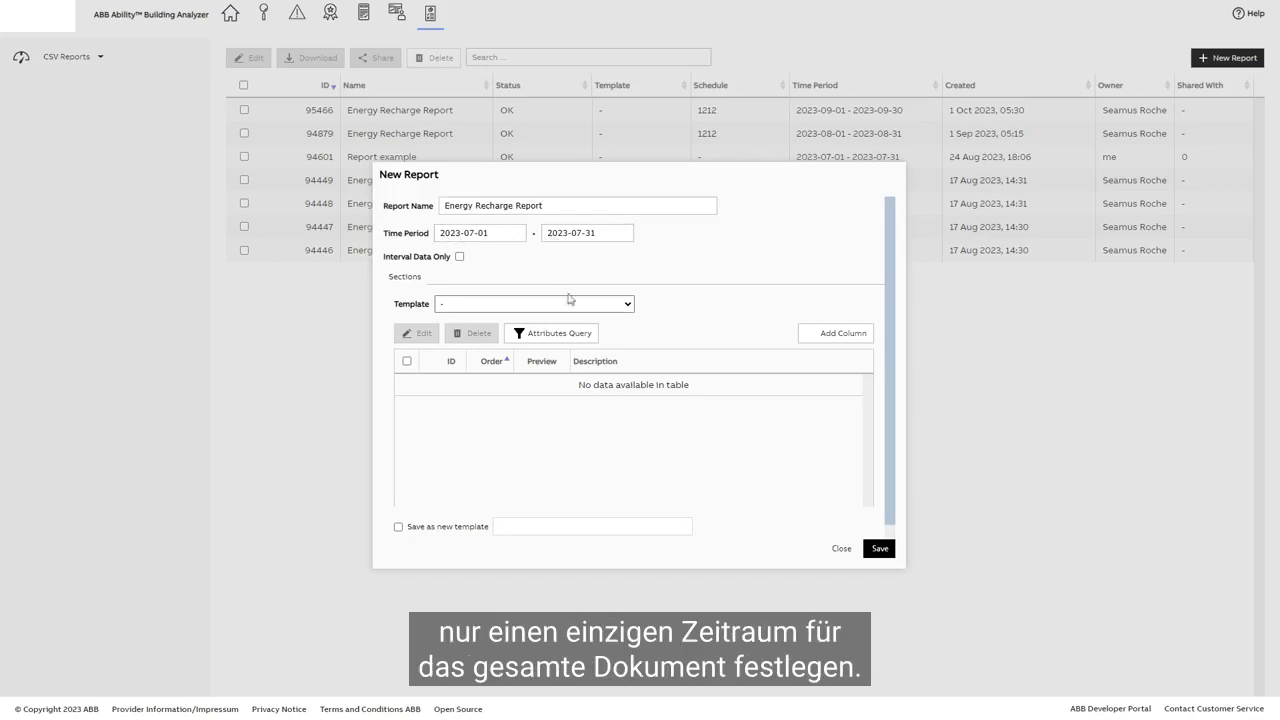
left_click(627, 305)
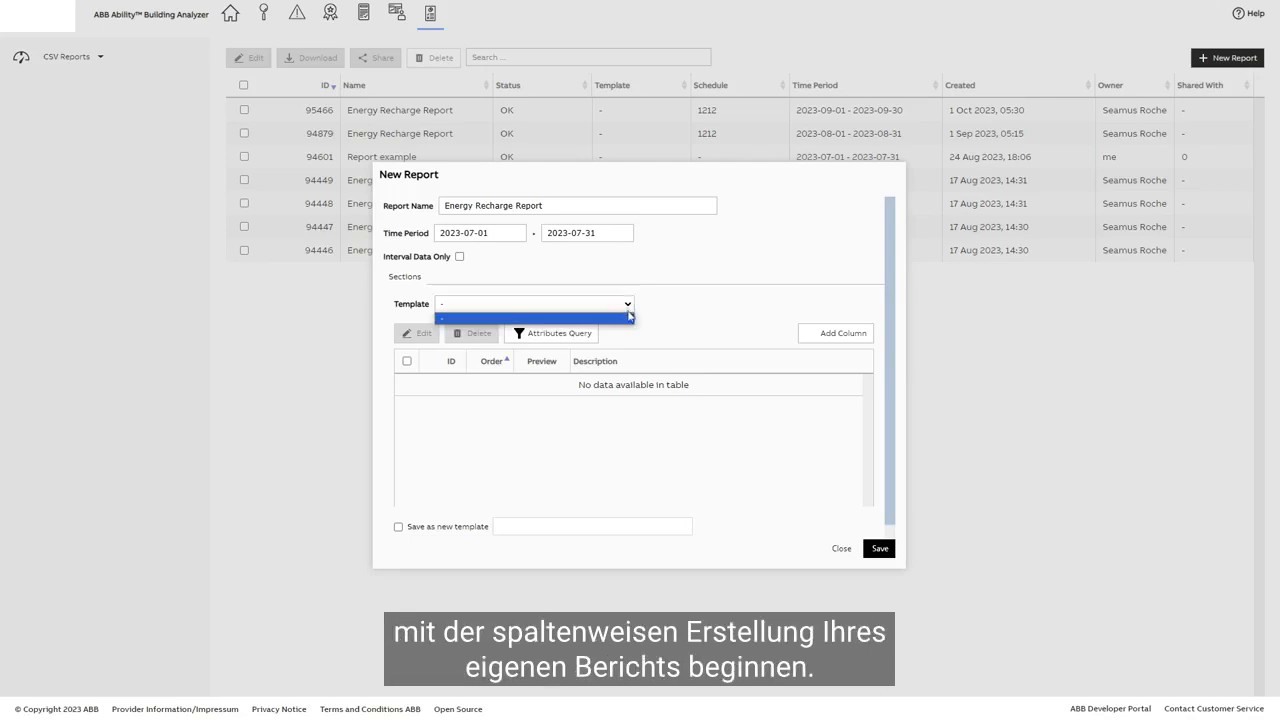
left_click(641, 321)
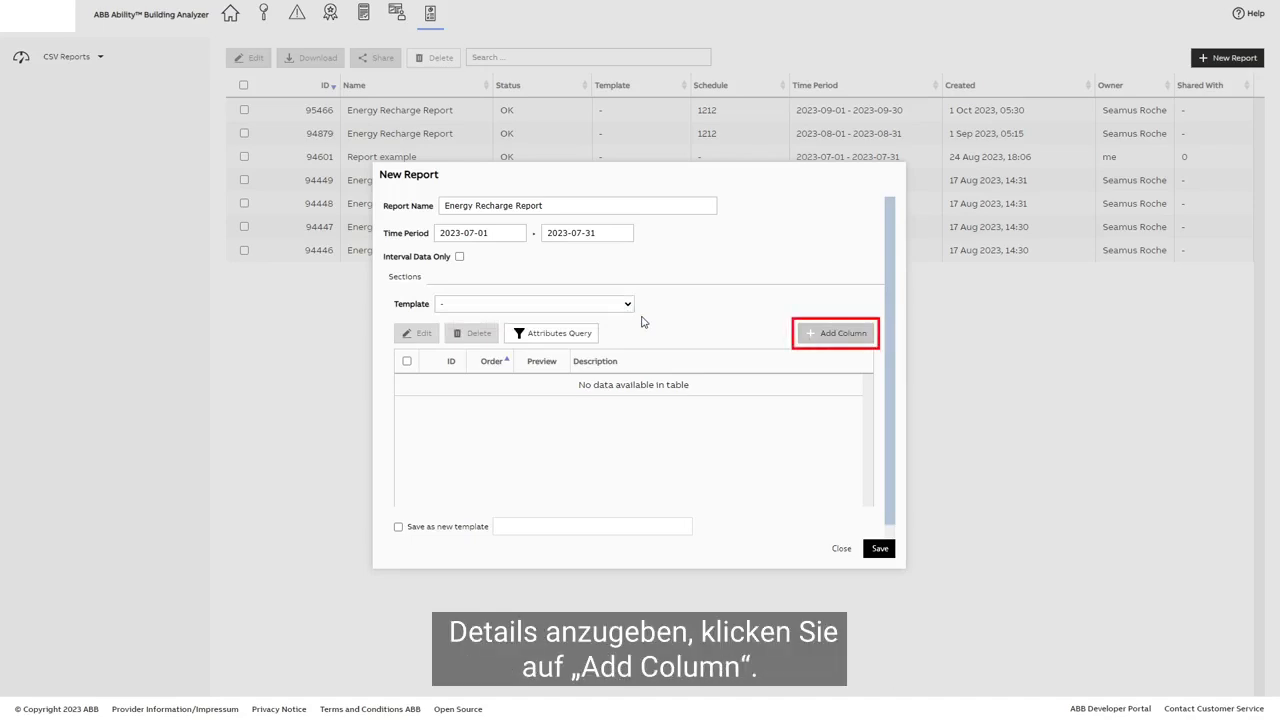
Add a Start Date column and an End Date column to the report with their default headings.
left_click(831, 336)
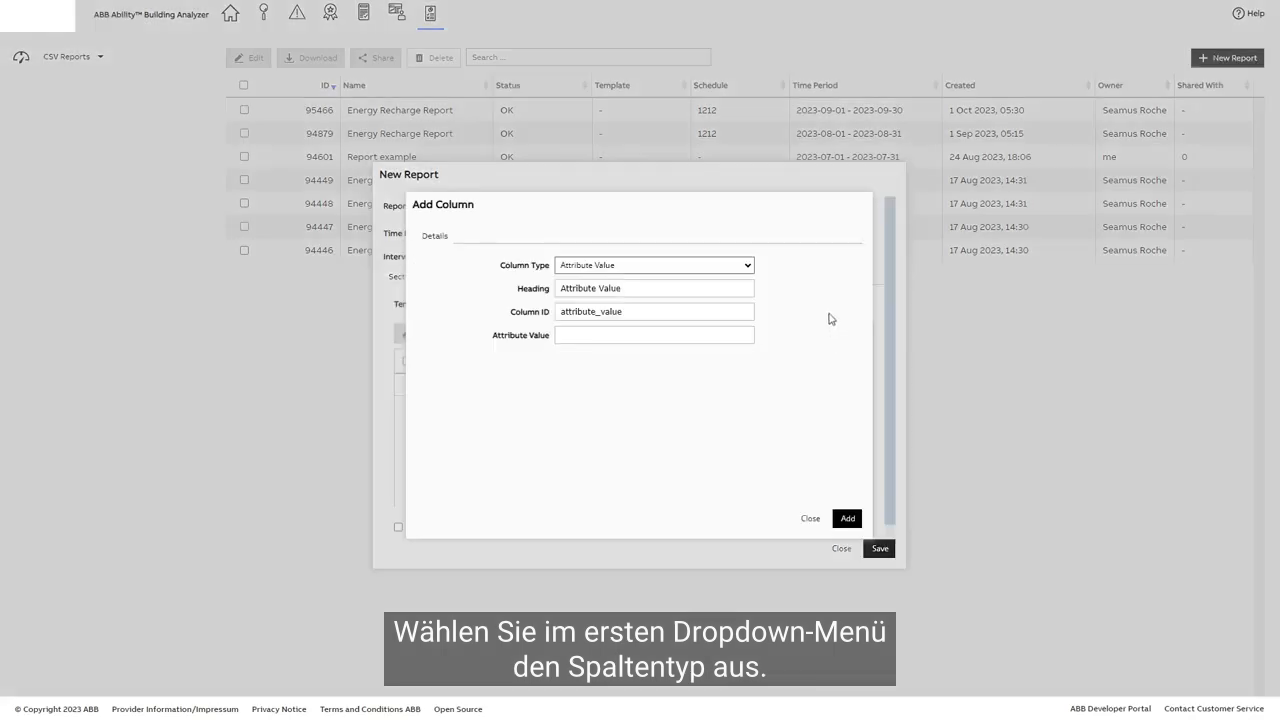
left_click(748, 266)
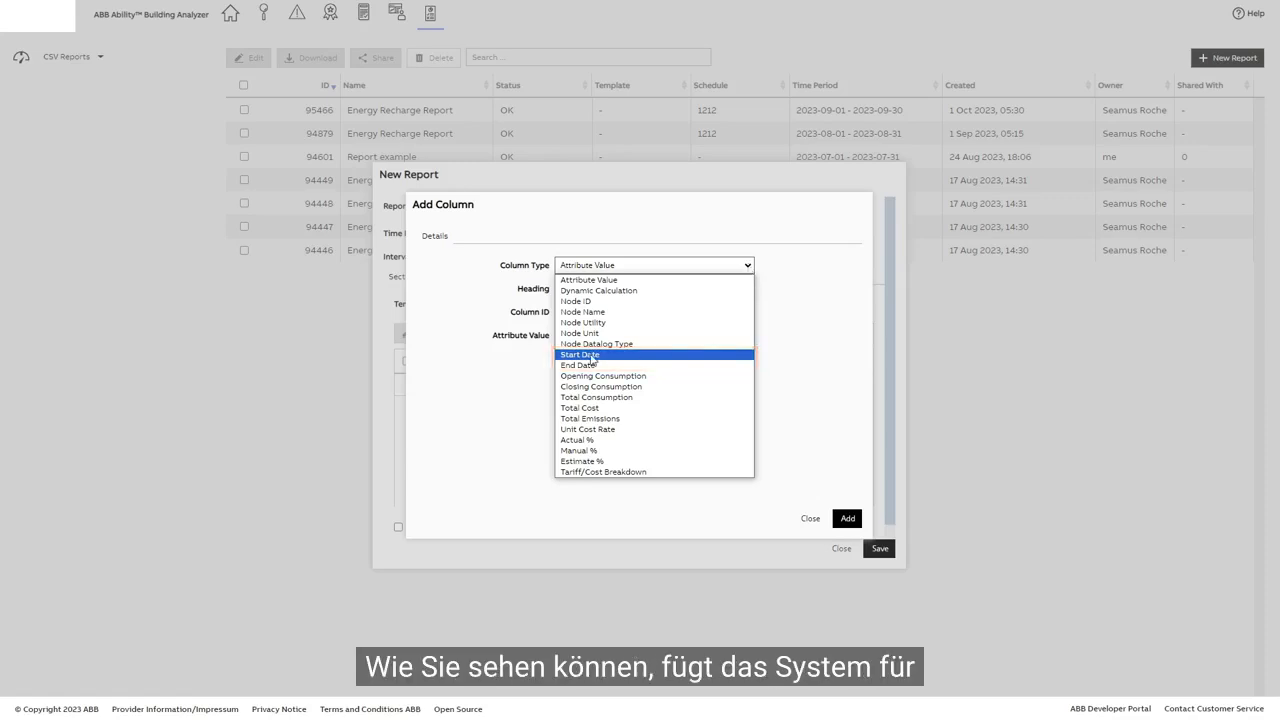
left_click(594, 357)
left_click(845, 520)
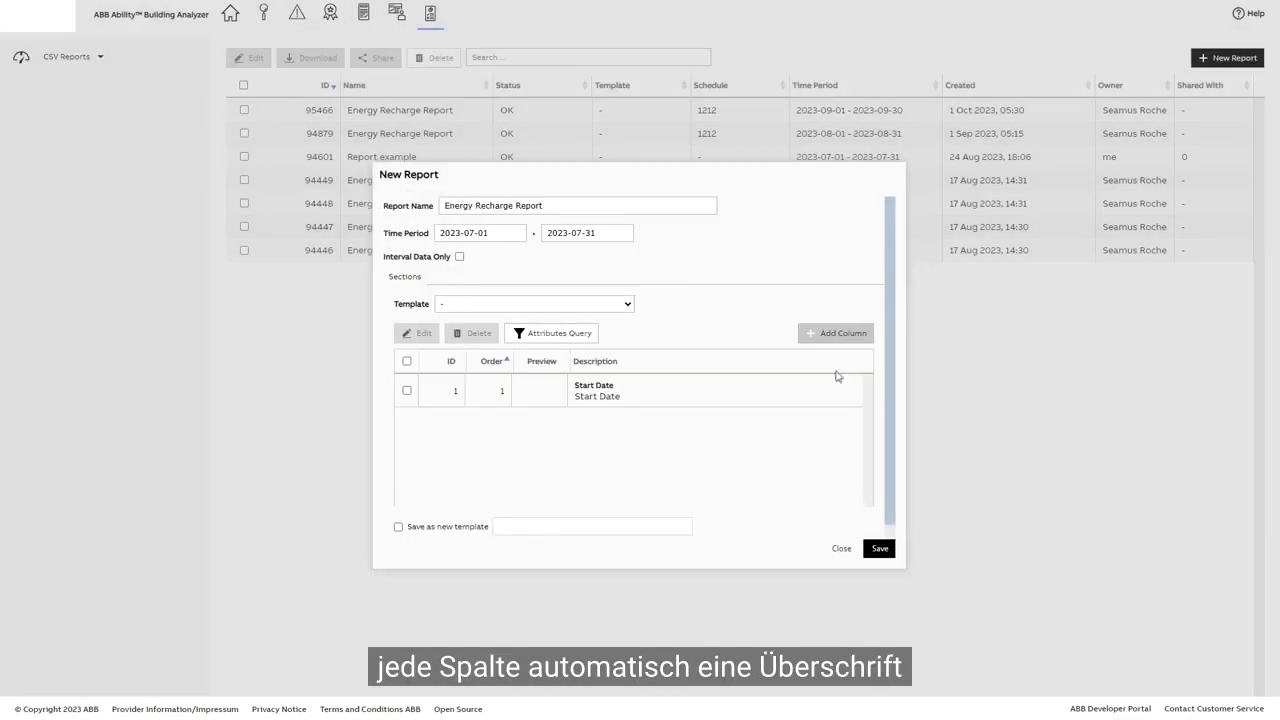
left_click(829, 335)
left_click(749, 267)
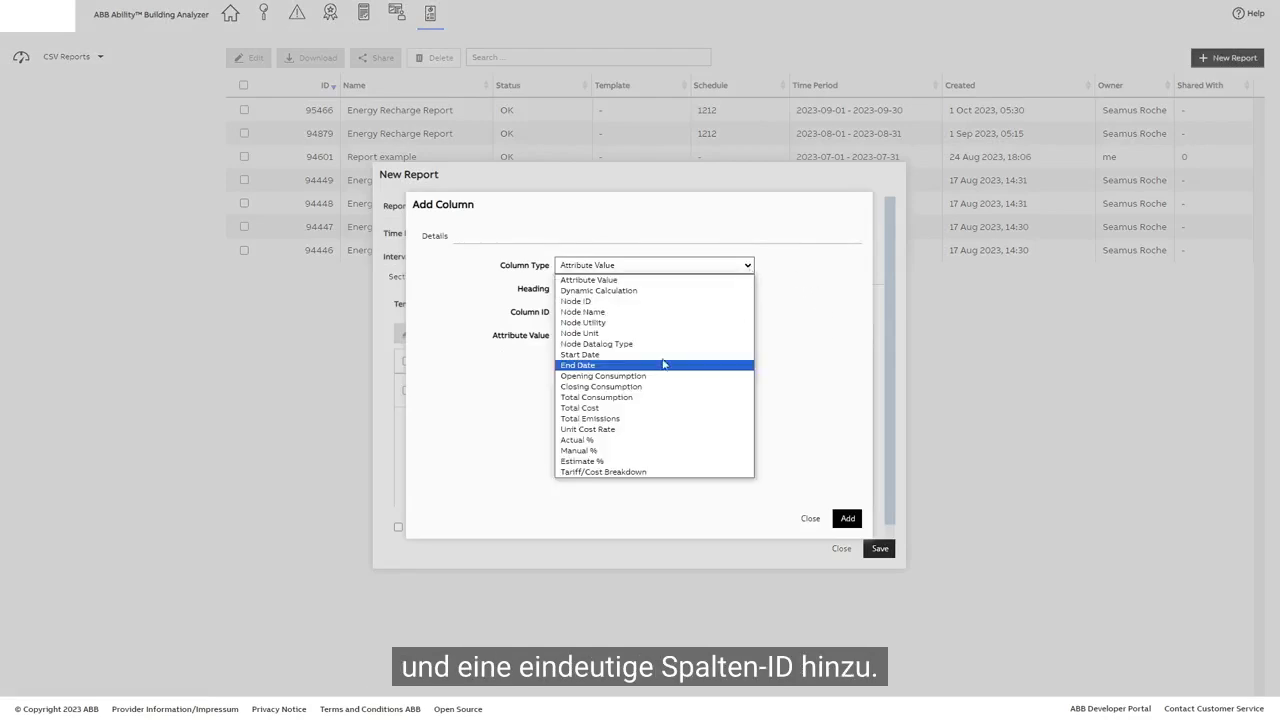
left_click(663, 365)
left_click(847, 519)
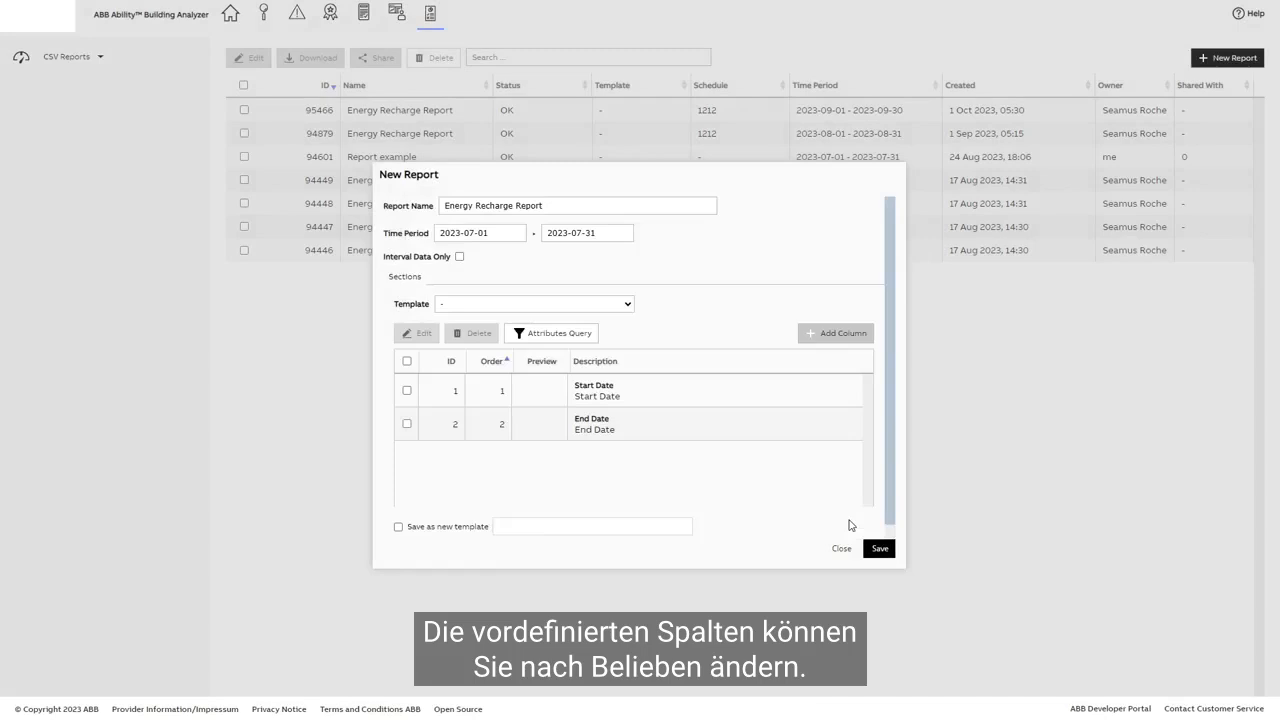
Add a Node Utility column to the report with the heading Utility.
left_click(838, 334)
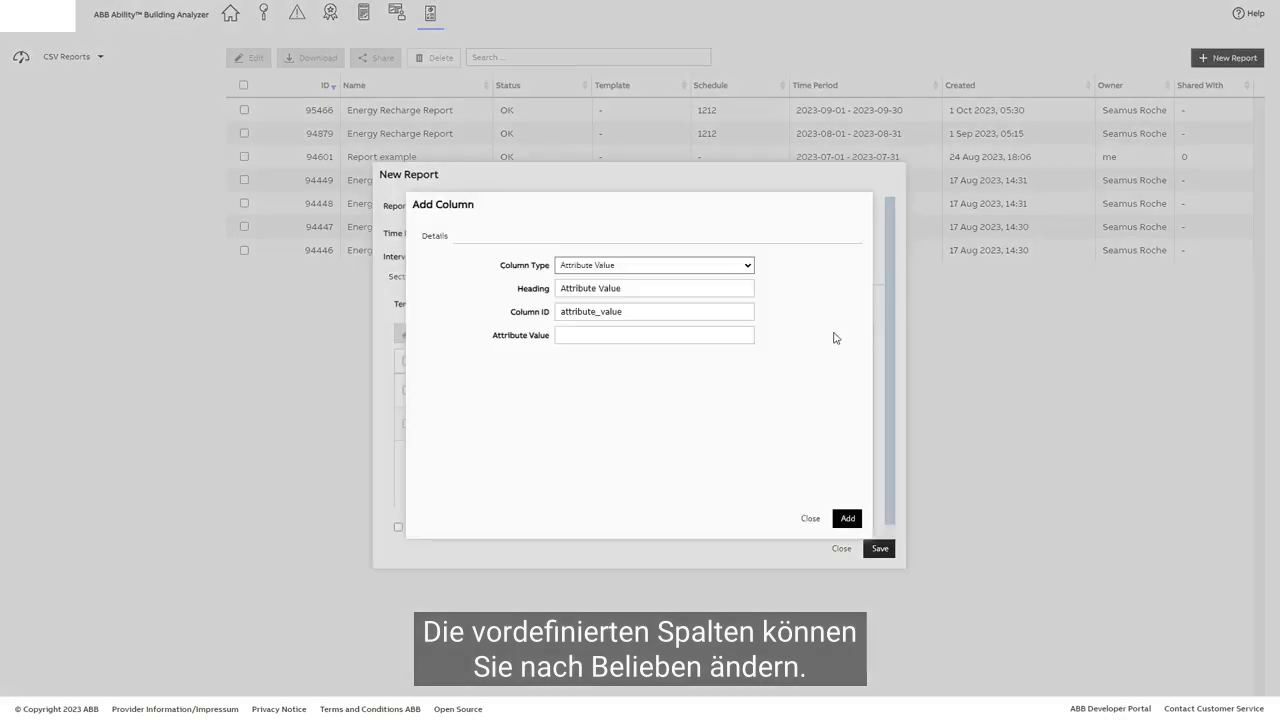
left_click(749, 266)
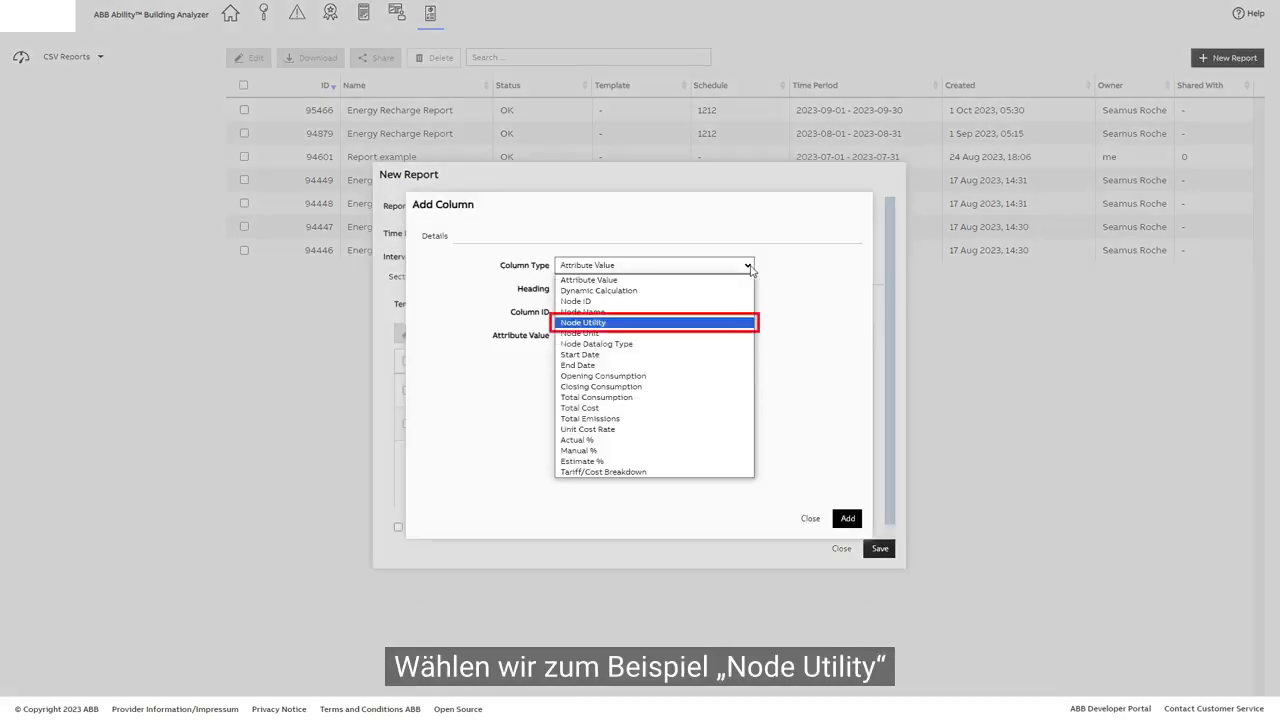
left_click(615, 323)
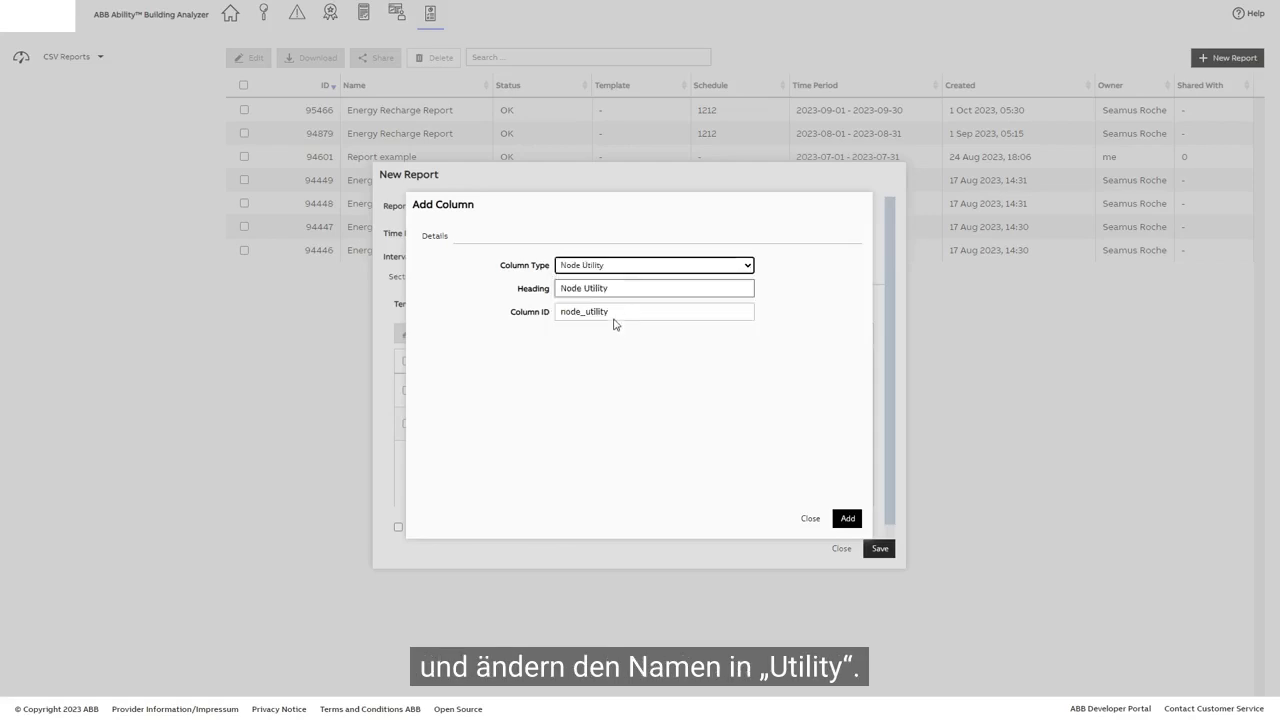
triple_click(588, 292)
type("Utility")
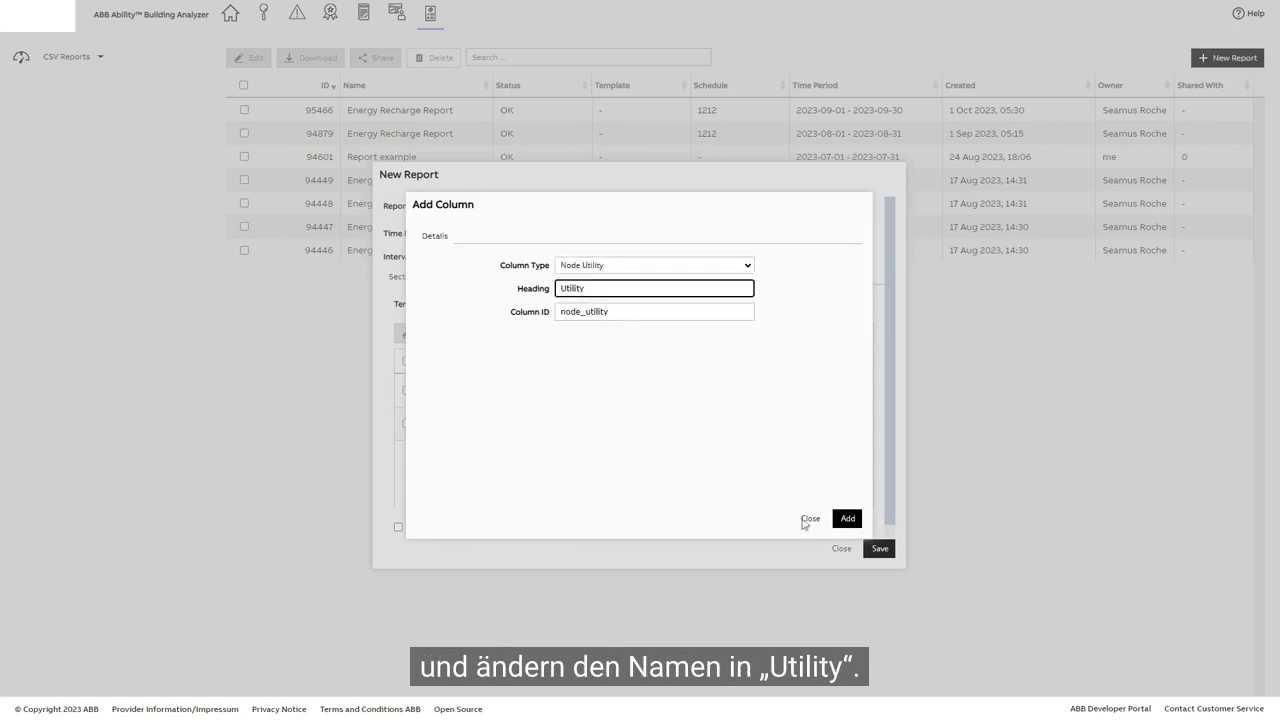
left_click(849, 520)
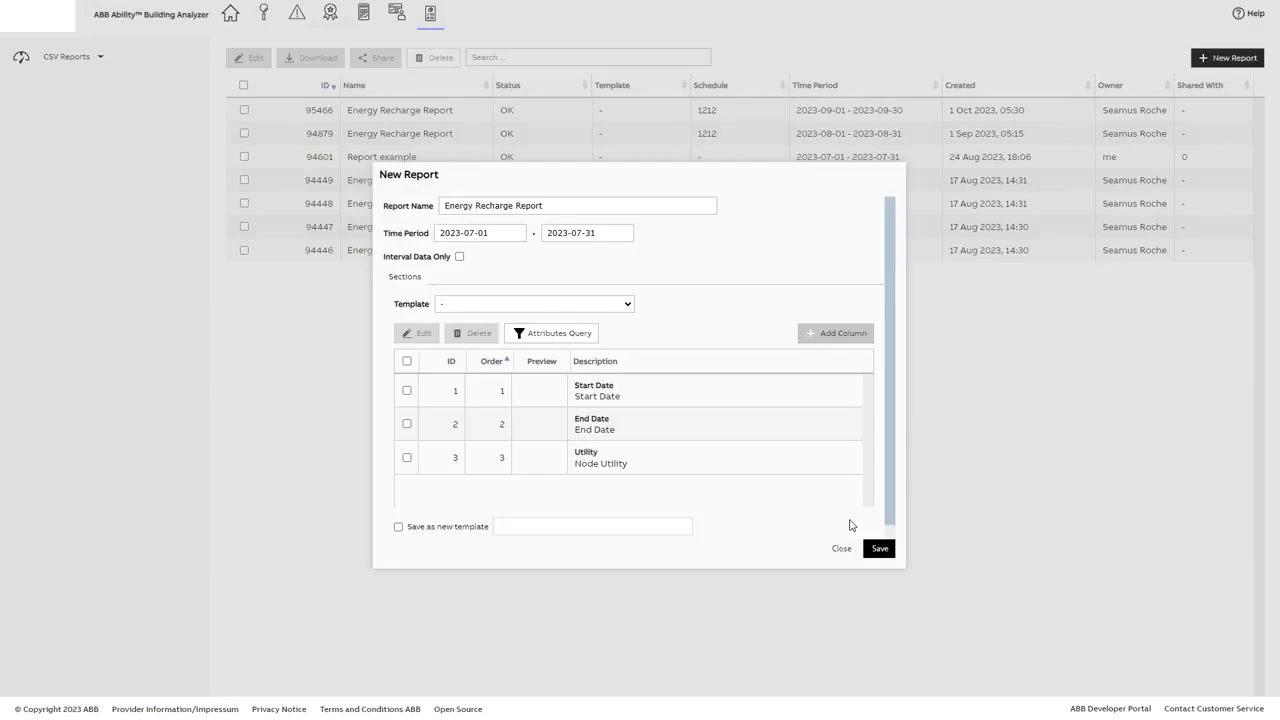
Add an Attribute Value column for the attribute Premises Supplied, with Premises Supplied as its heading.
left_click(829, 336)
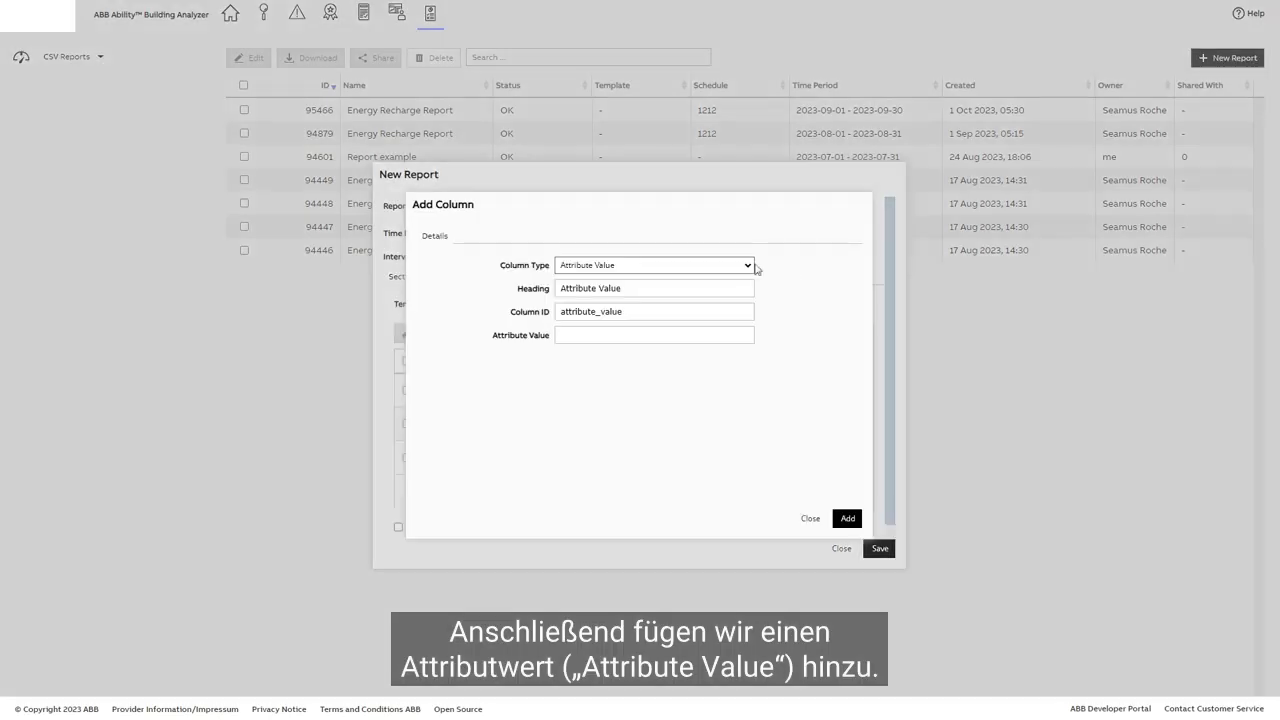
left_click(750, 266)
left_click(735, 281)
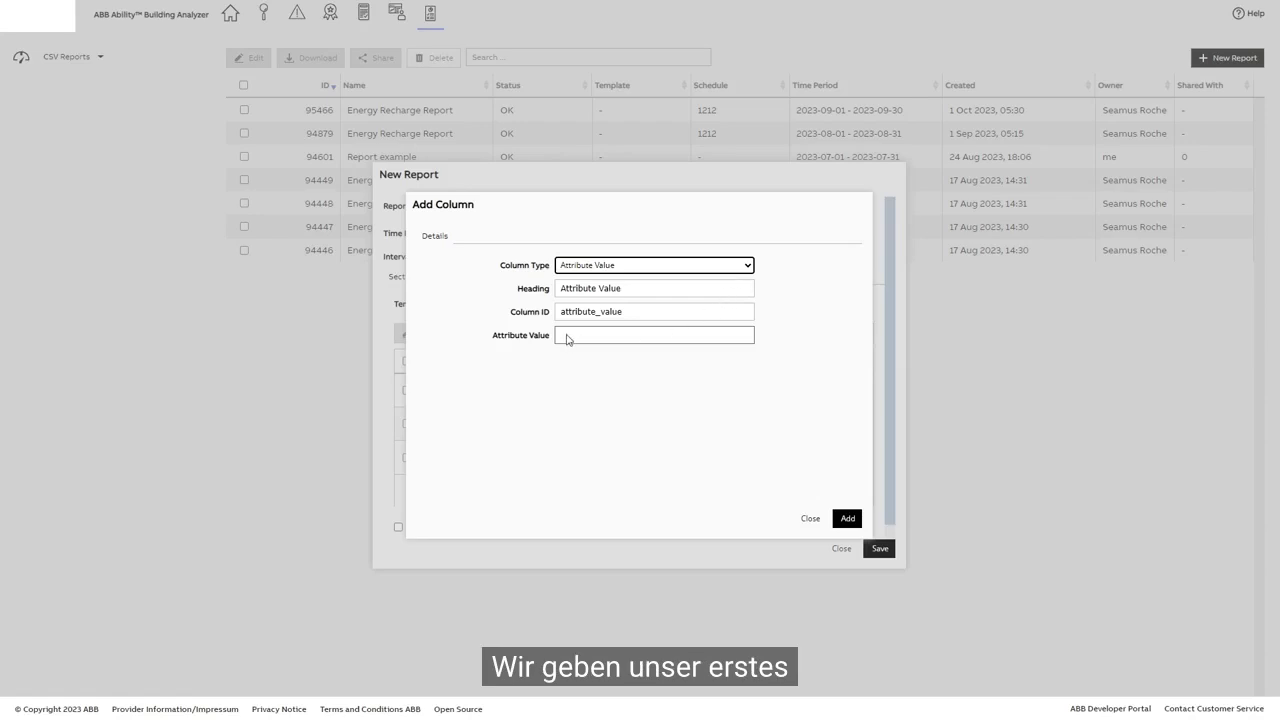
left_click(566, 337)
type("Premises Supplied")
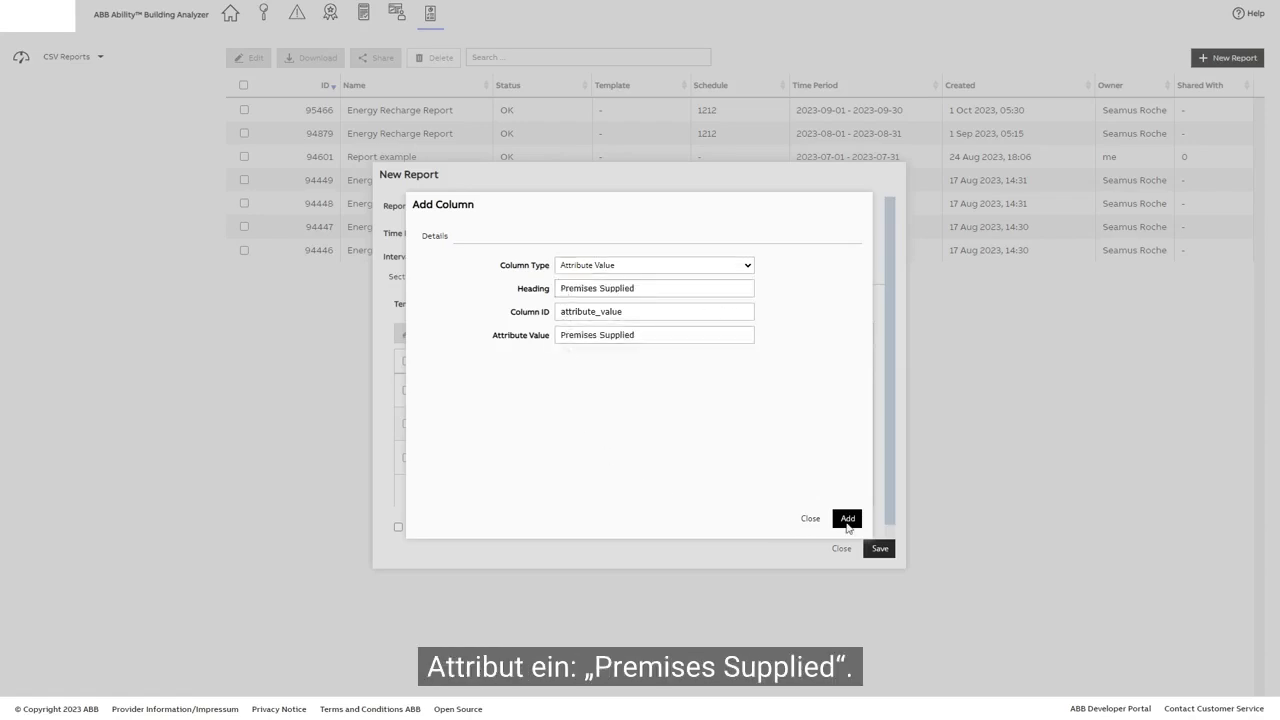
left_click(847, 518)
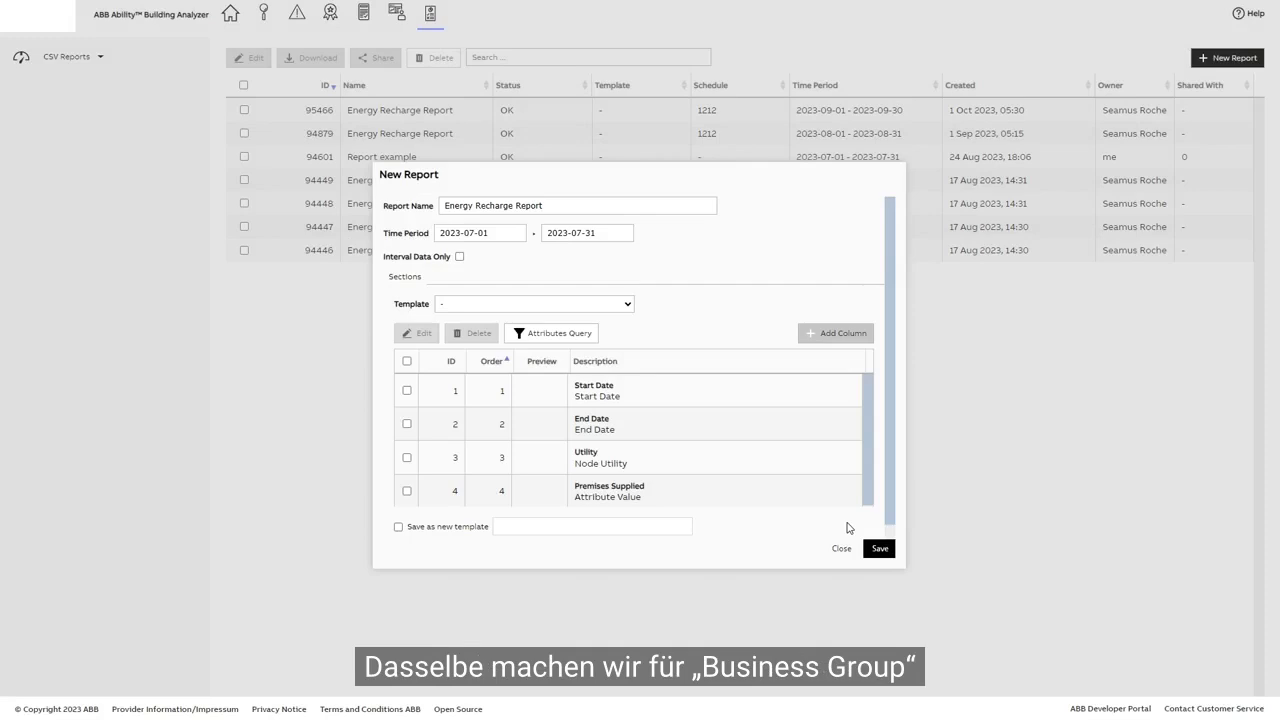
Add an Attribute Value column for the attribute Business Group, with Business Group as its heading.
left_click(823, 335)
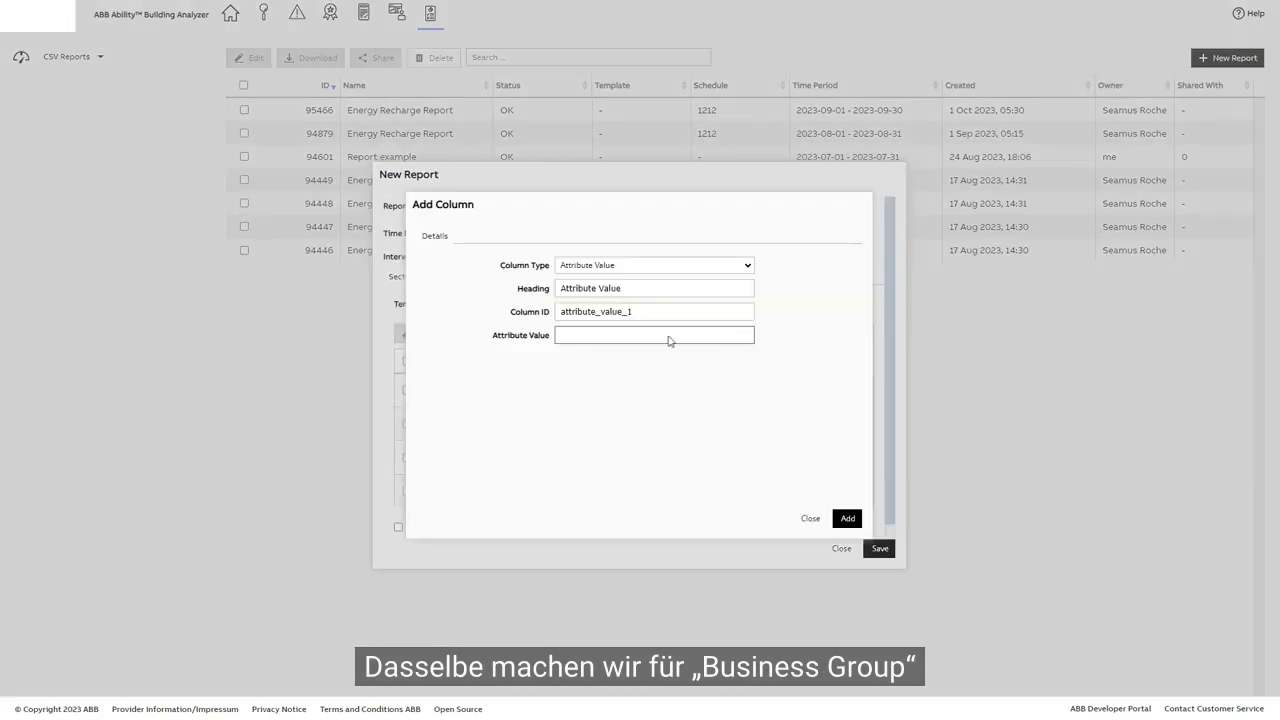
left_click(571, 340)
type("Business Group")
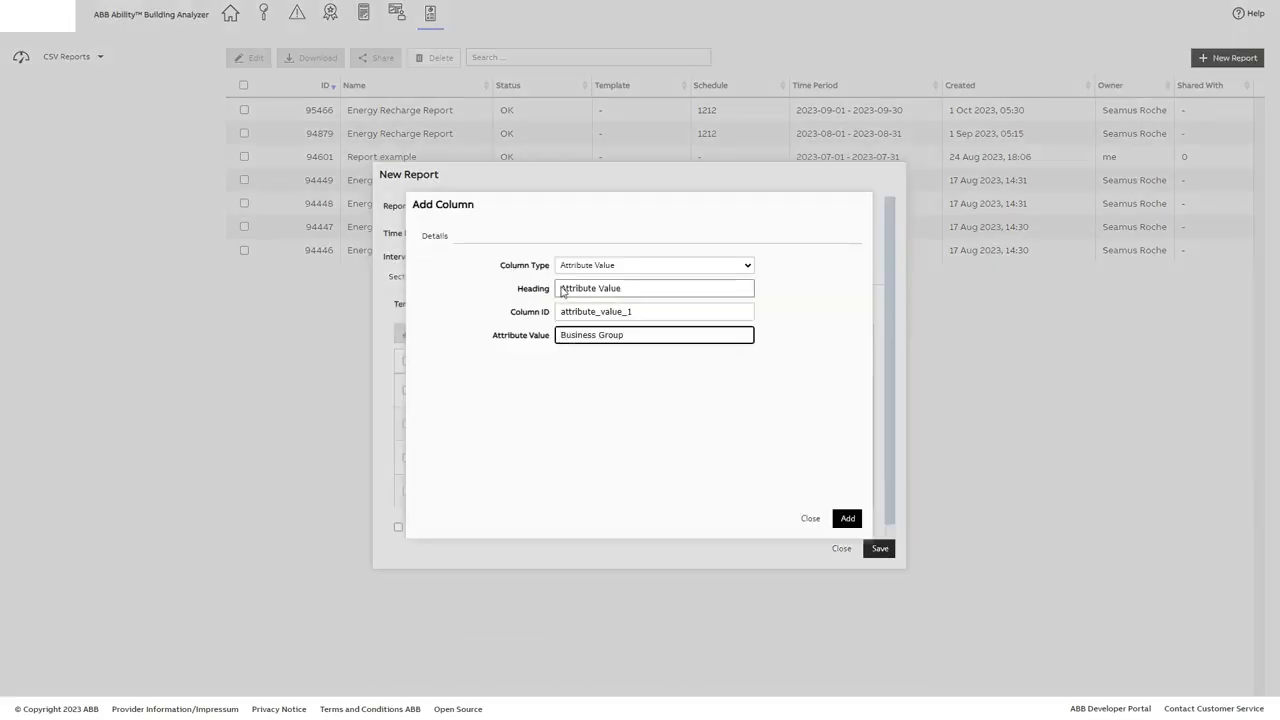
left_click(565, 293)
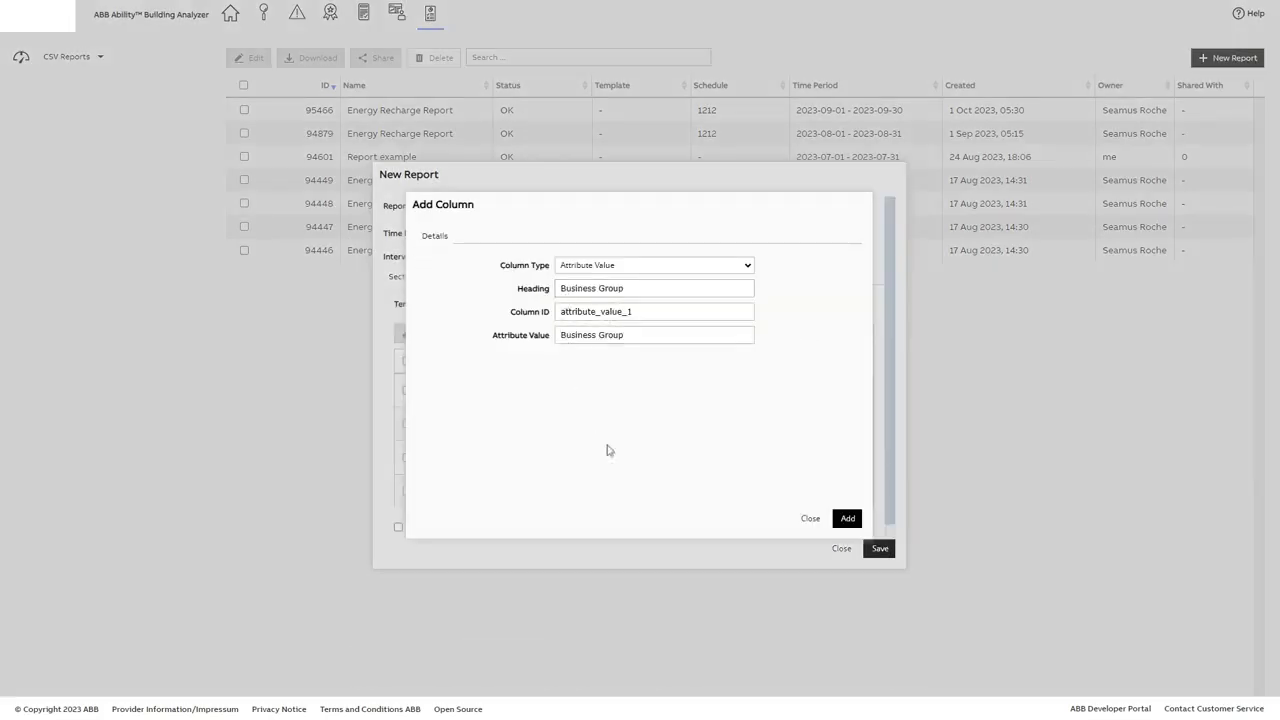
left_click(847, 518)
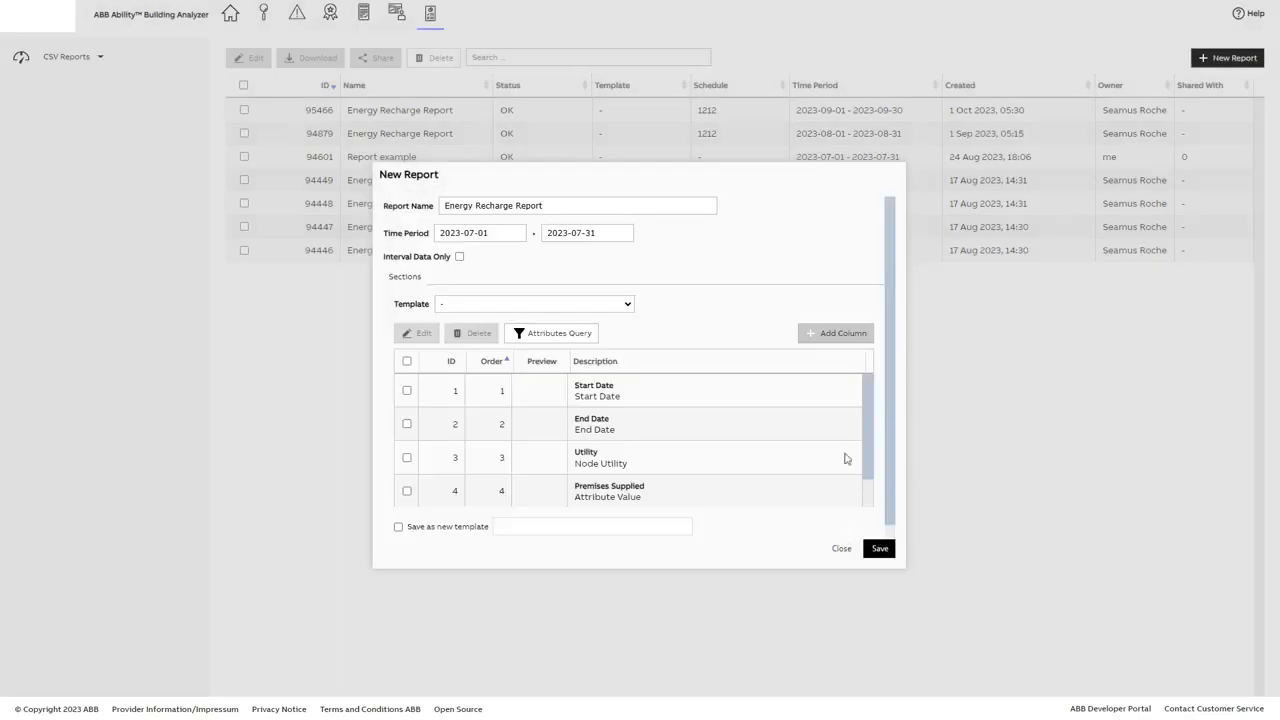
Add an Attribute Value column for the attribute MRN with the heading Meter ID.
left_click(816, 335)
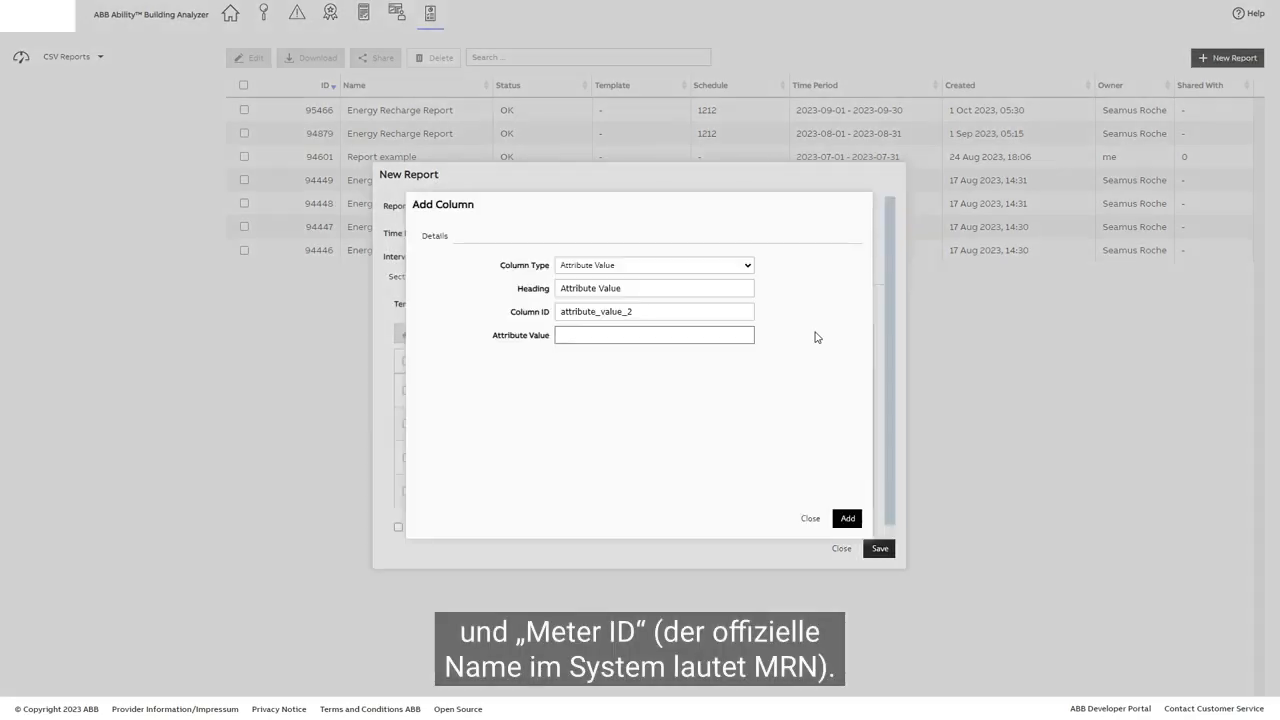
left_click(562, 337)
type("MRN")
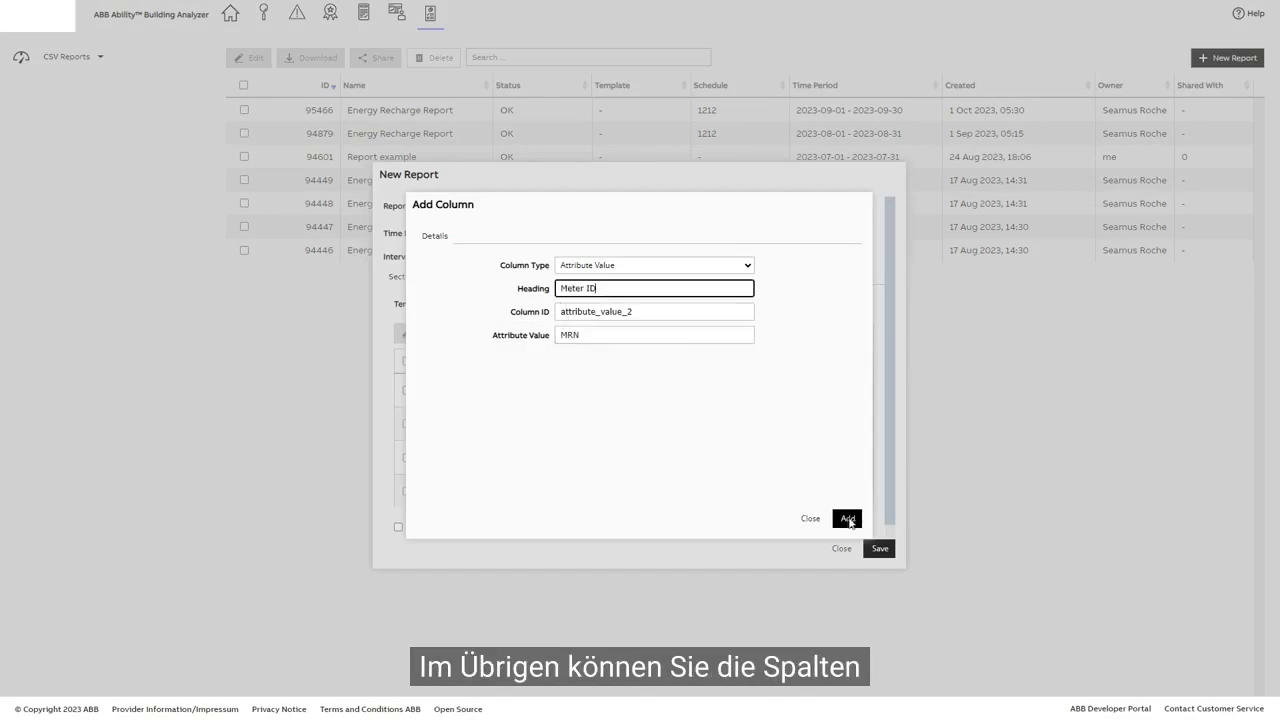
left_click(847, 518)
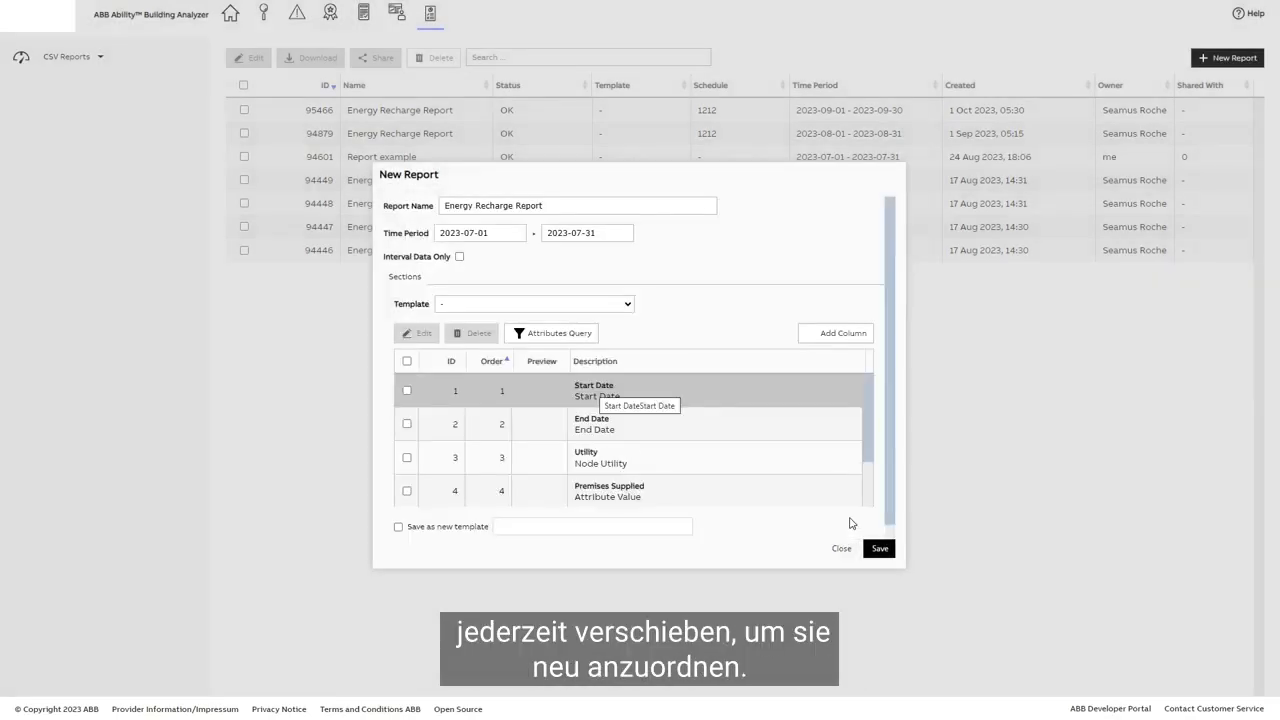
Move the Start Date column below End Date, and restore the order by moving End Date below Start Date.
left_click_drag(598, 393, 597, 447)
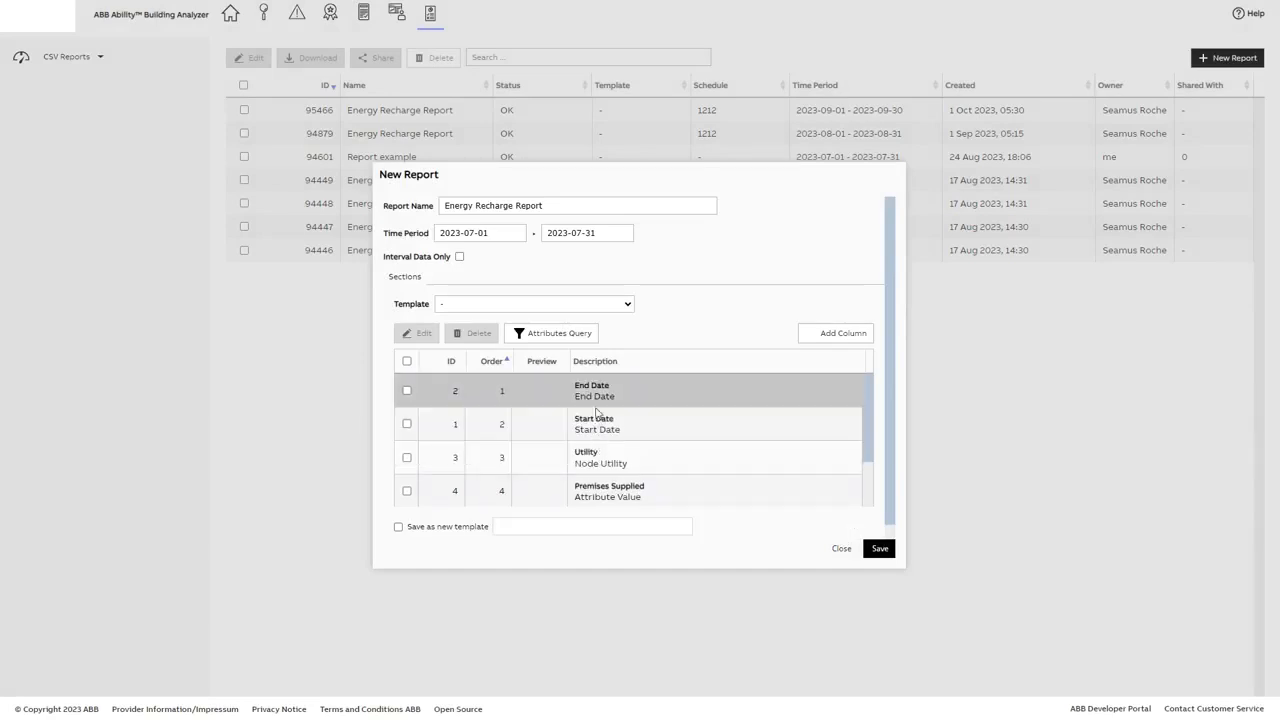
left_click_drag(600, 391, 598, 443)
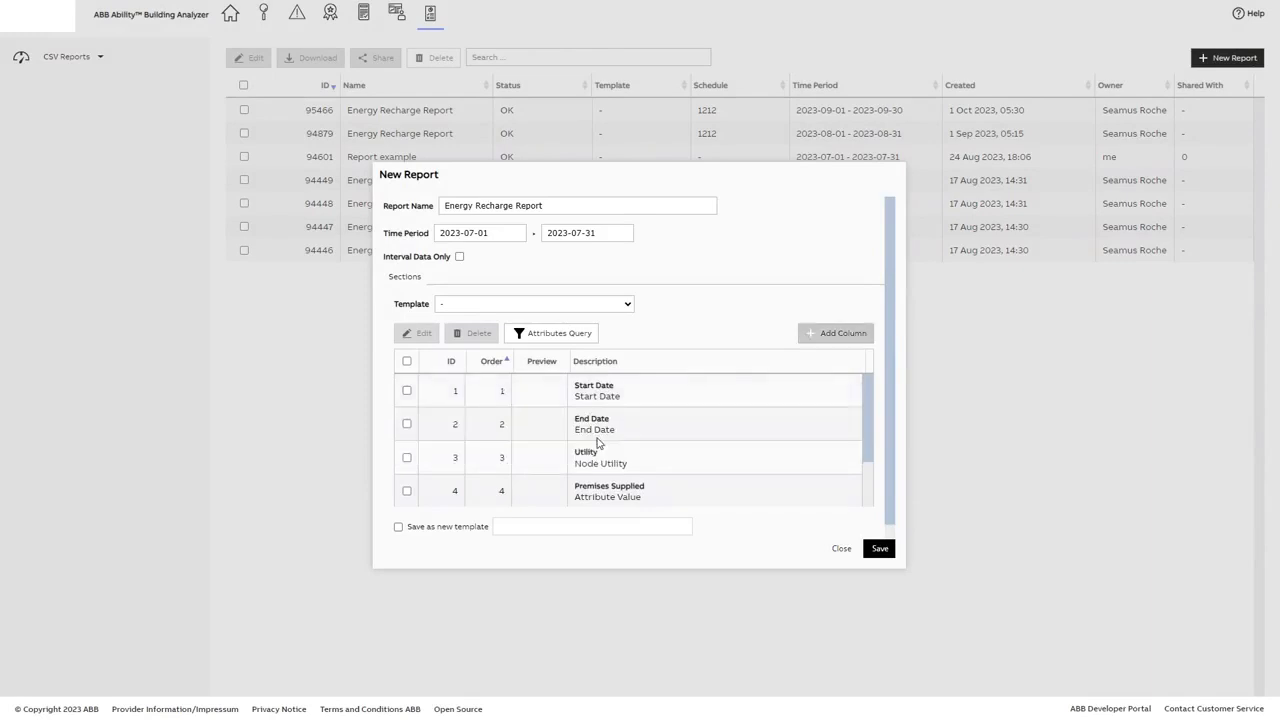
Add a Node Name column to the report with the heading Meter Name.
left_click(813, 338)
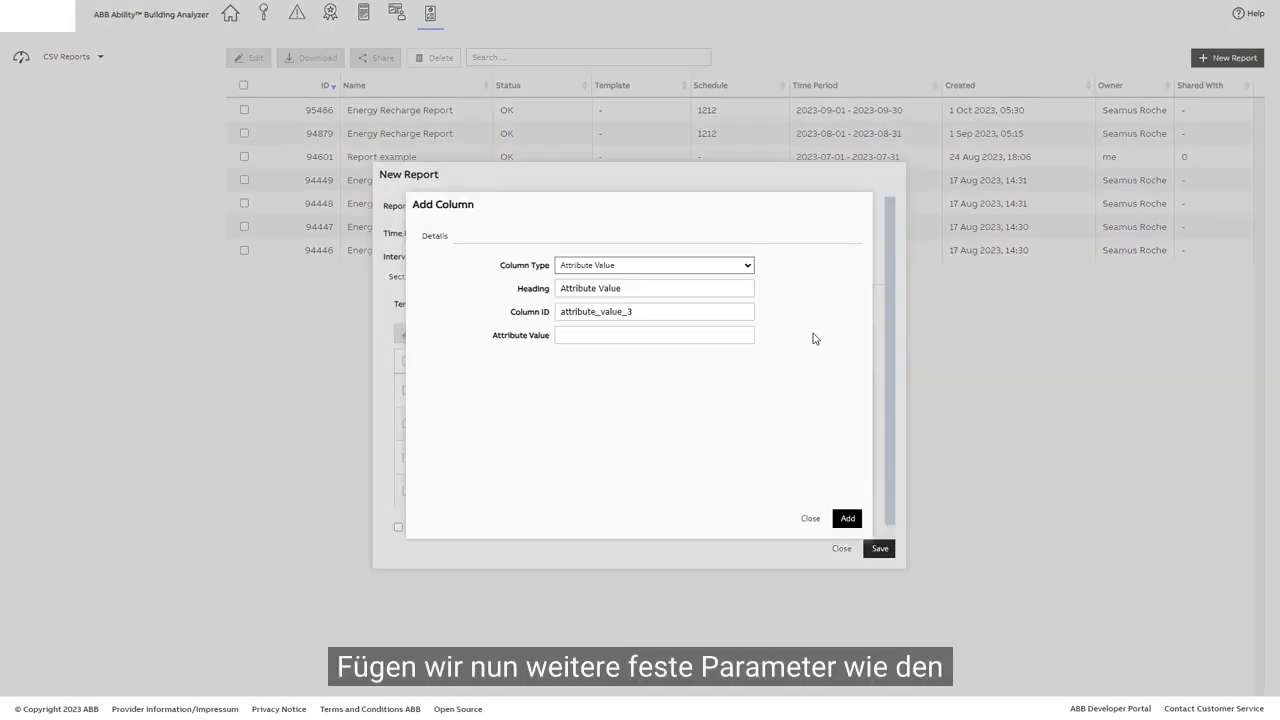
left_click(748, 266)
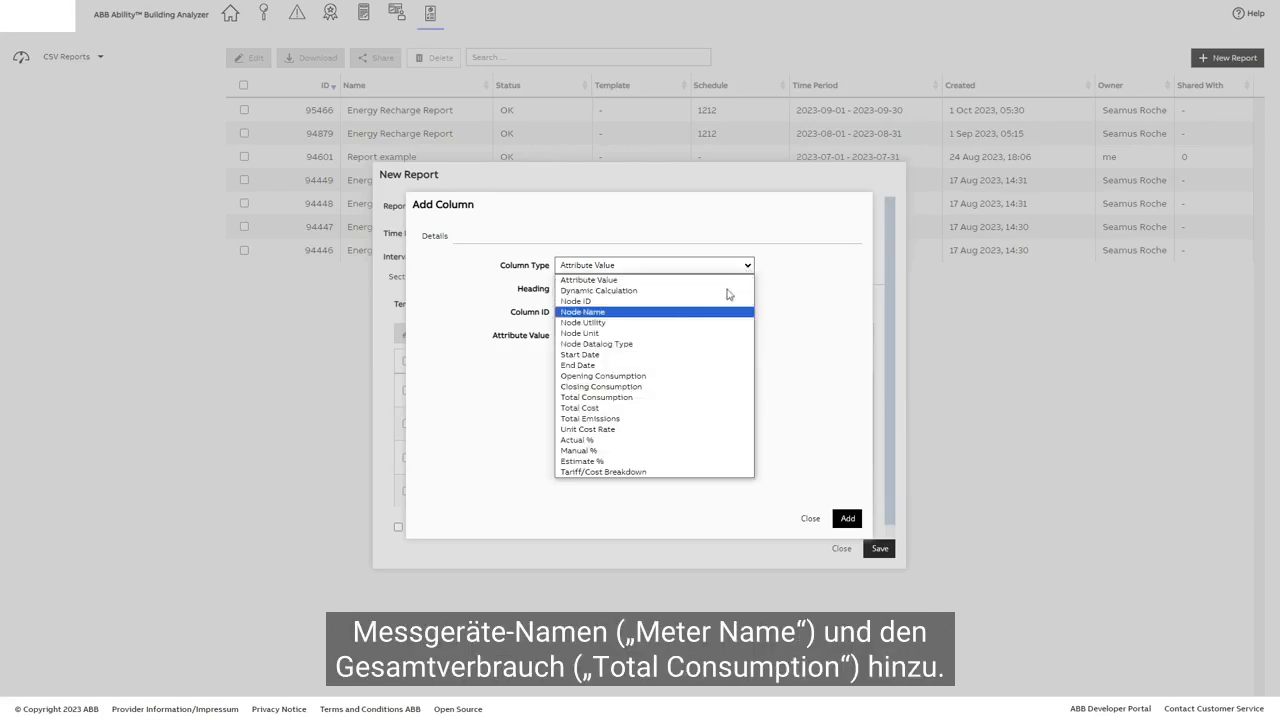
left_click(600, 313)
double_click(584, 289)
type("Meter Name")
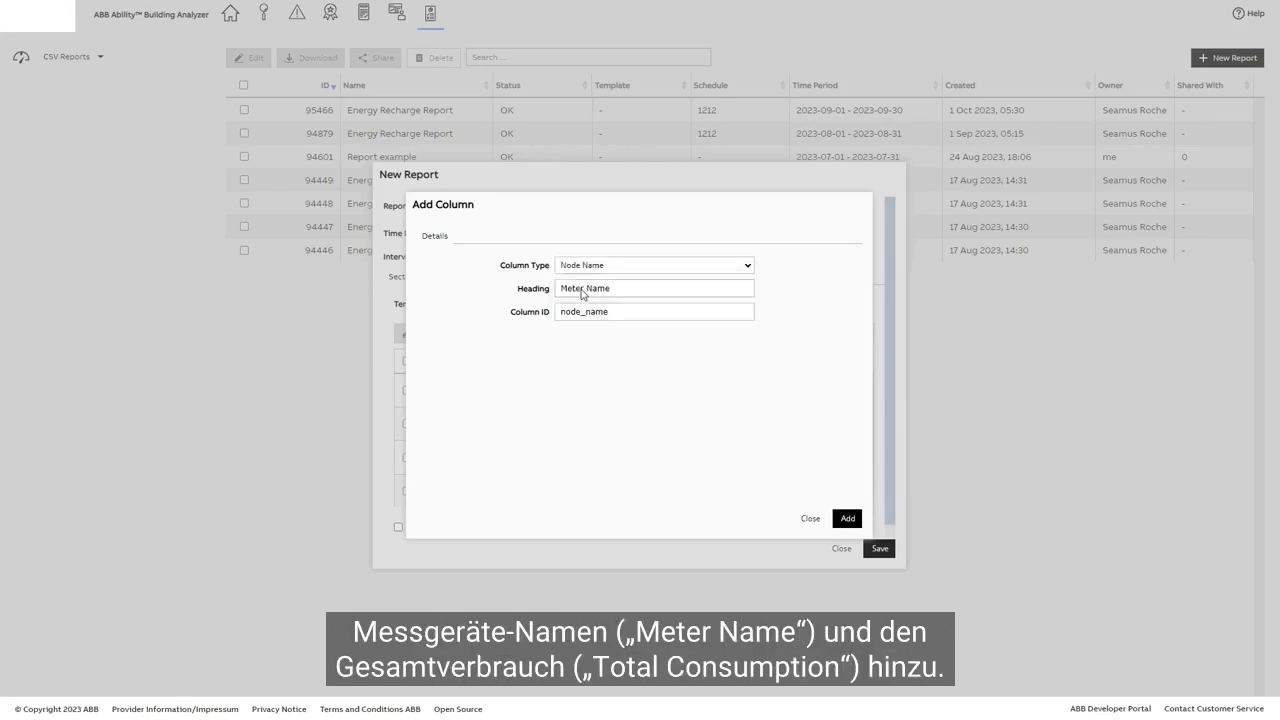
left_click(845, 519)
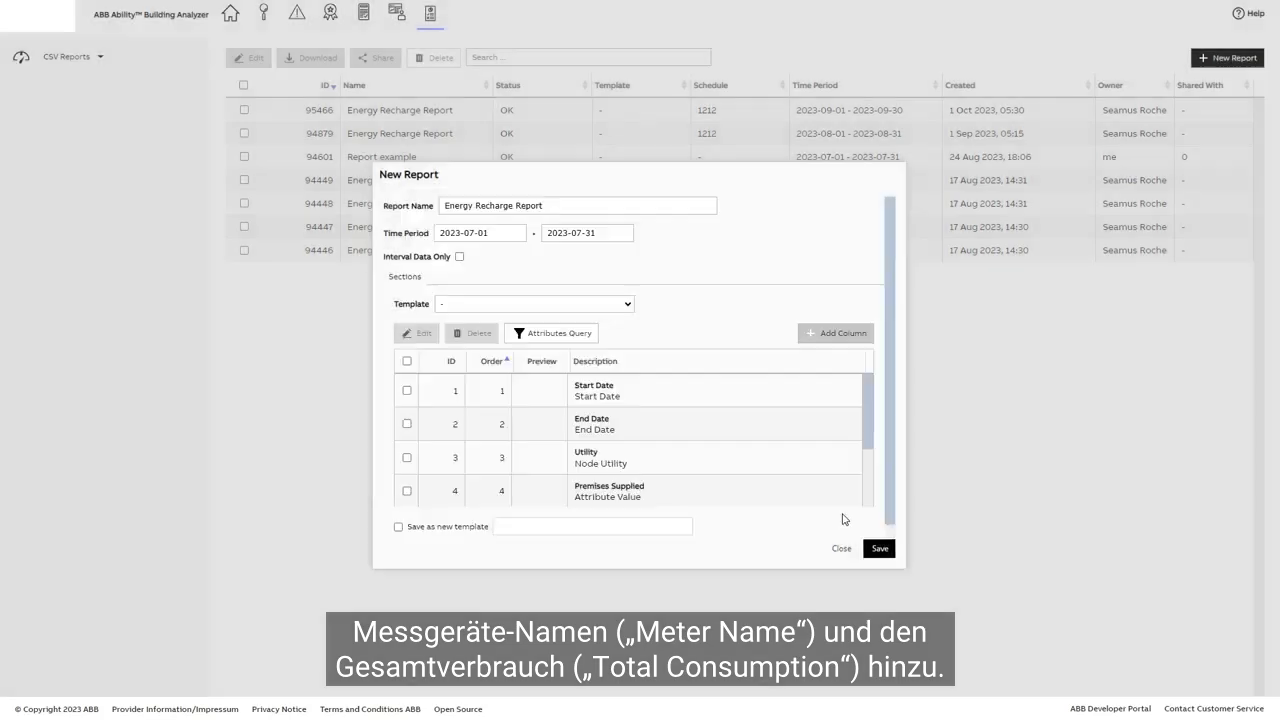
Add a Total Consumption column to the report.
left_click(824, 336)
left_click(751, 267)
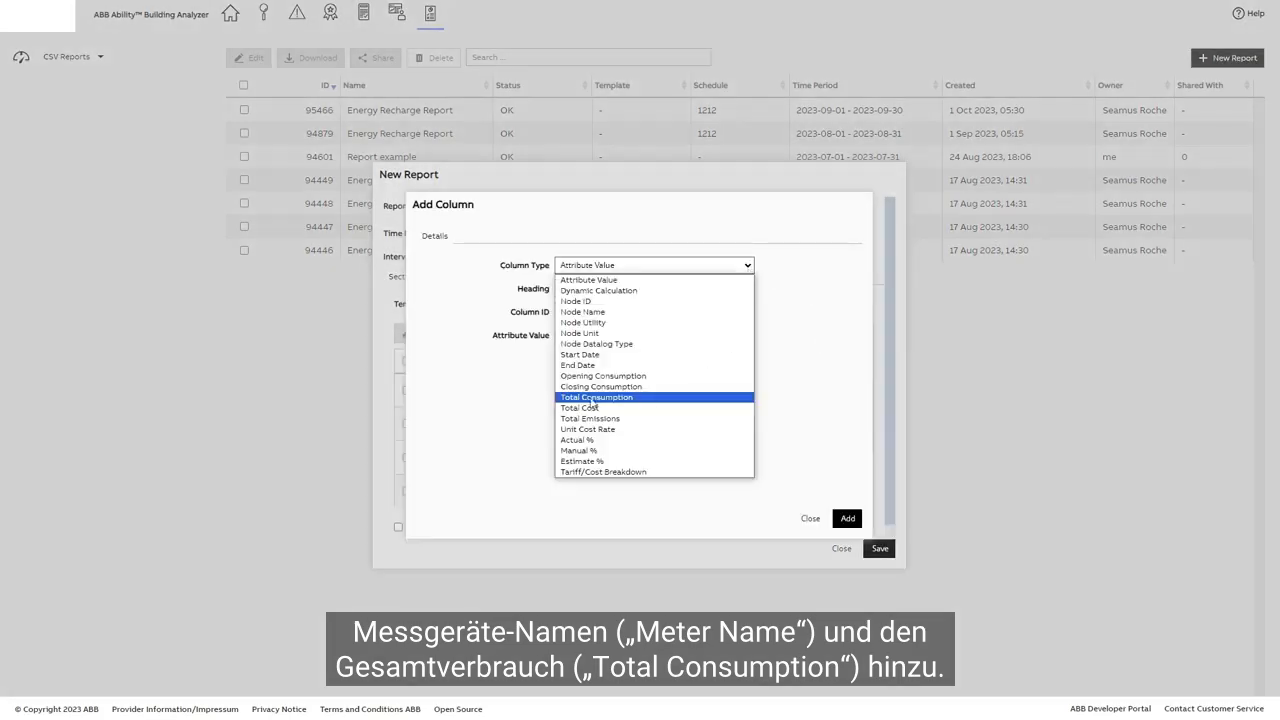
left_click(590, 396)
left_click(846, 519)
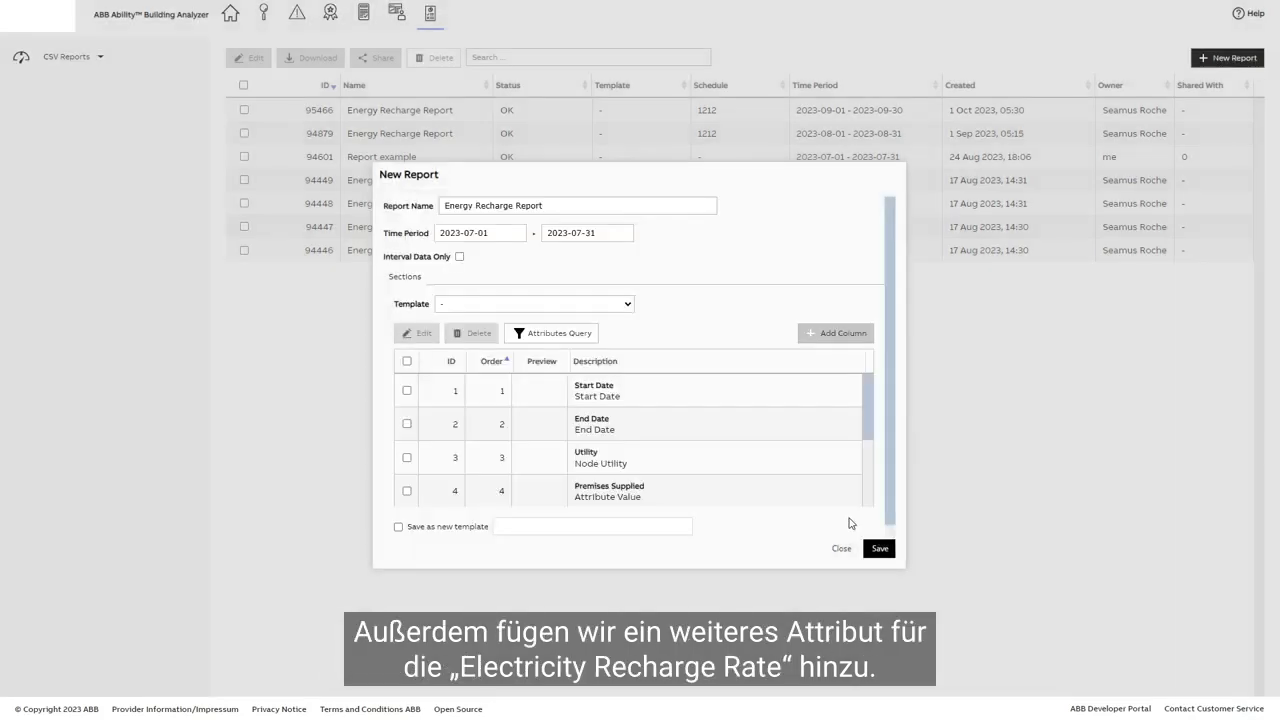
Add an Attribute Value column headed Electricity Recharge Rate, with column ID a1 and the attribute Electricity Recharge rate.
left_click(815, 340)
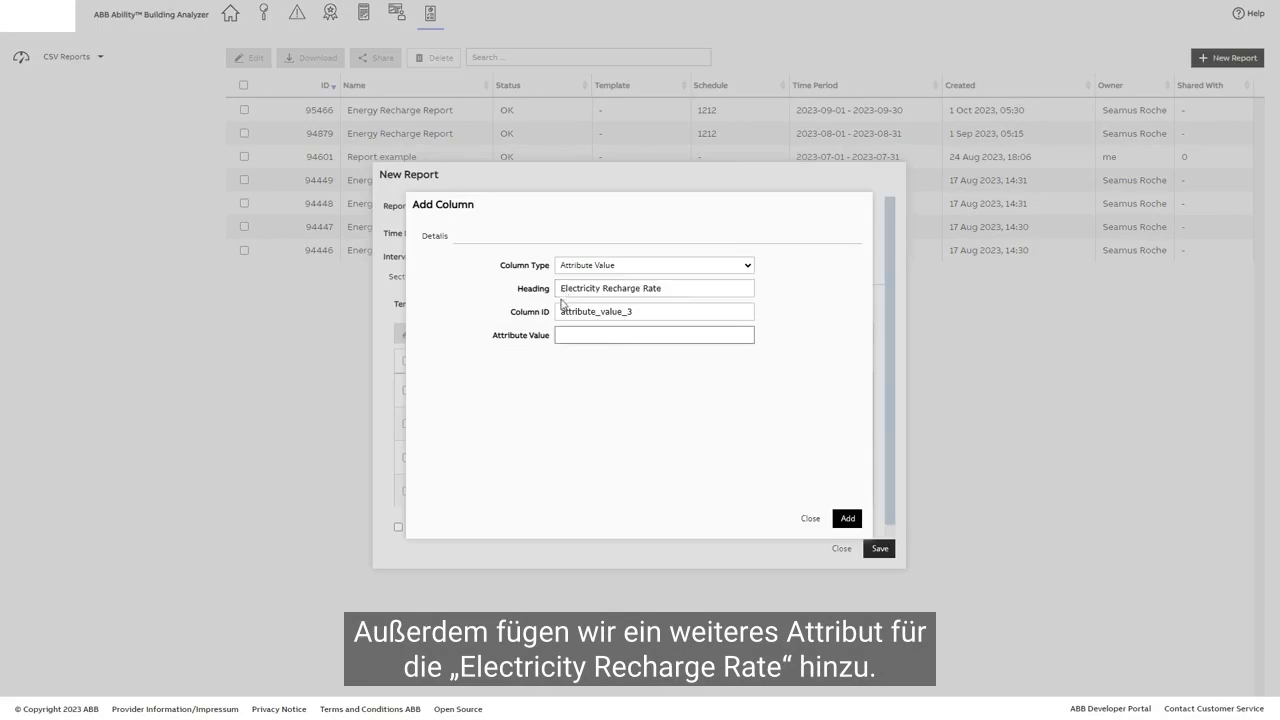
type("Electricity Recharge rate")
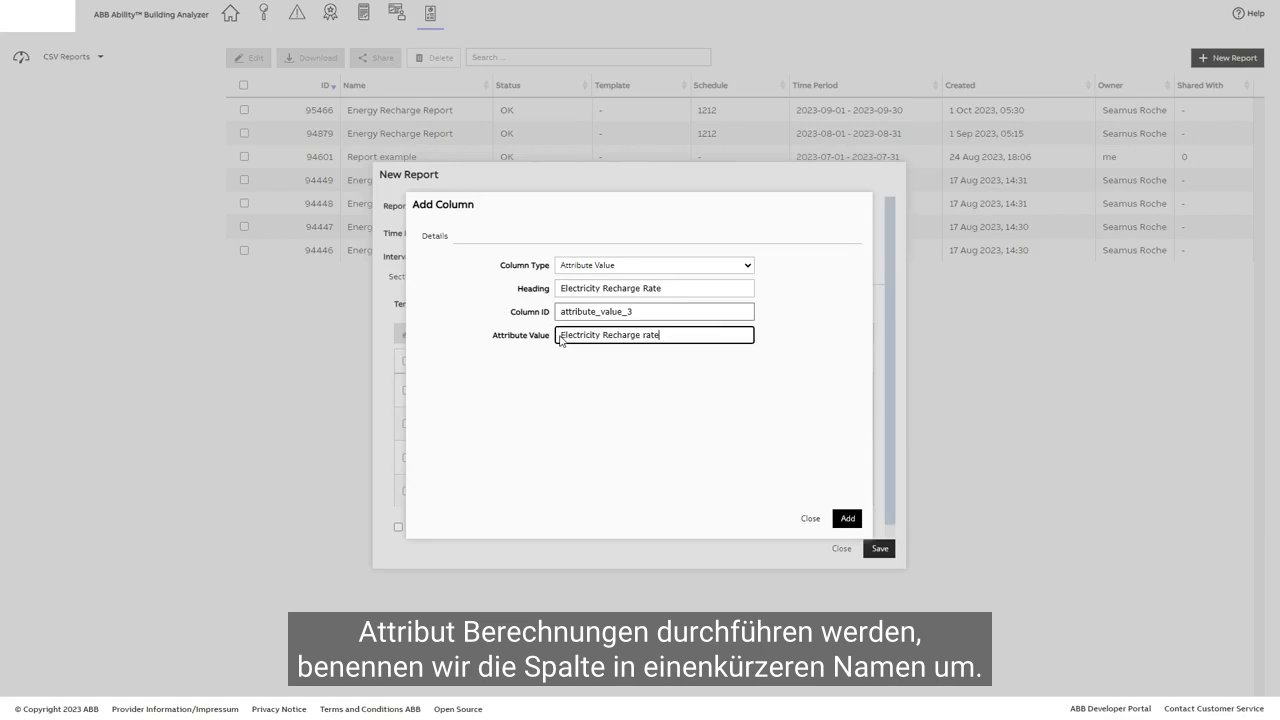
triple_click(563, 314)
type("a1")
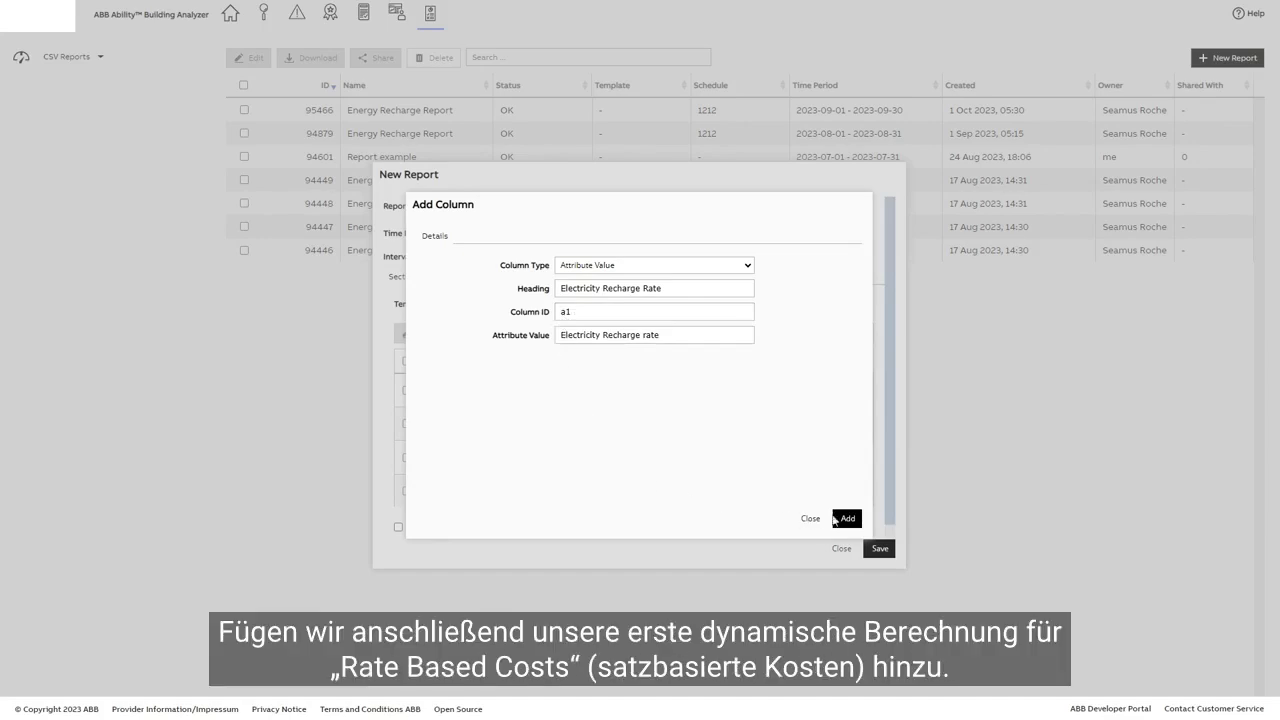
left_click(848, 518)
Add a Dynamic Calculation column headed Rate Based Costs, with column ID d1 and the expression total_consumption*a1.
left_click(818, 336)
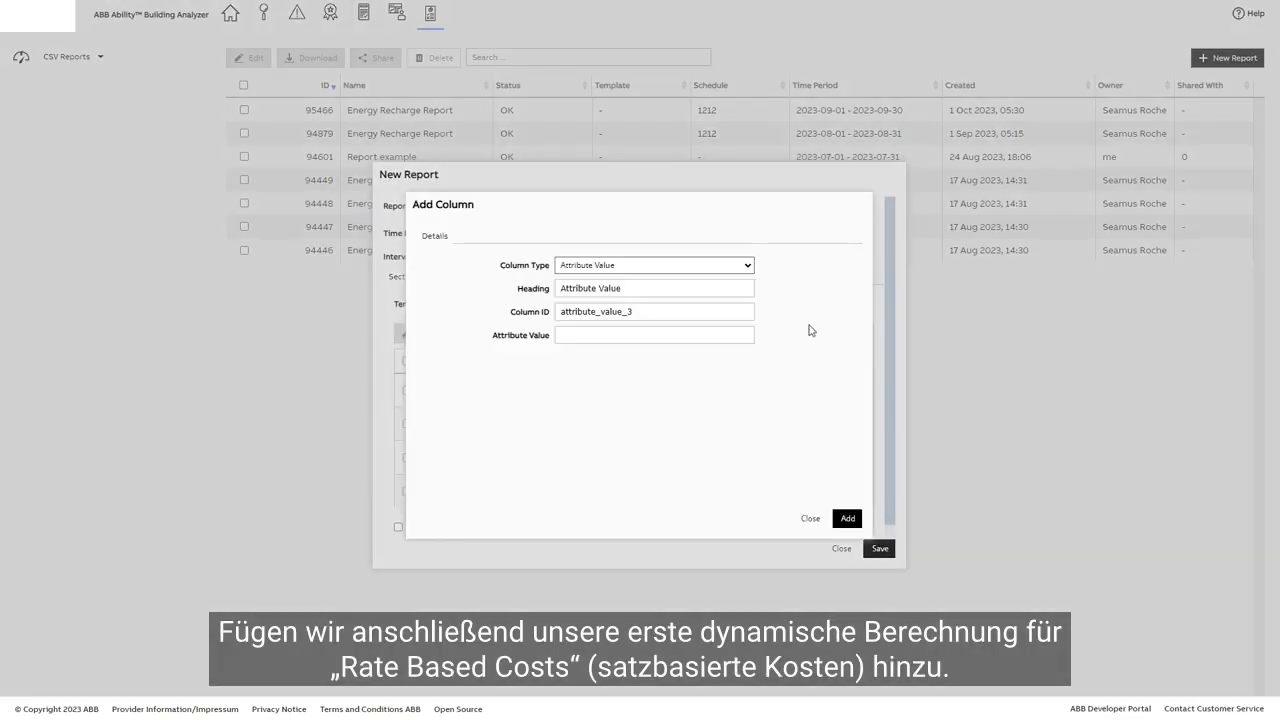
left_click(748, 266)
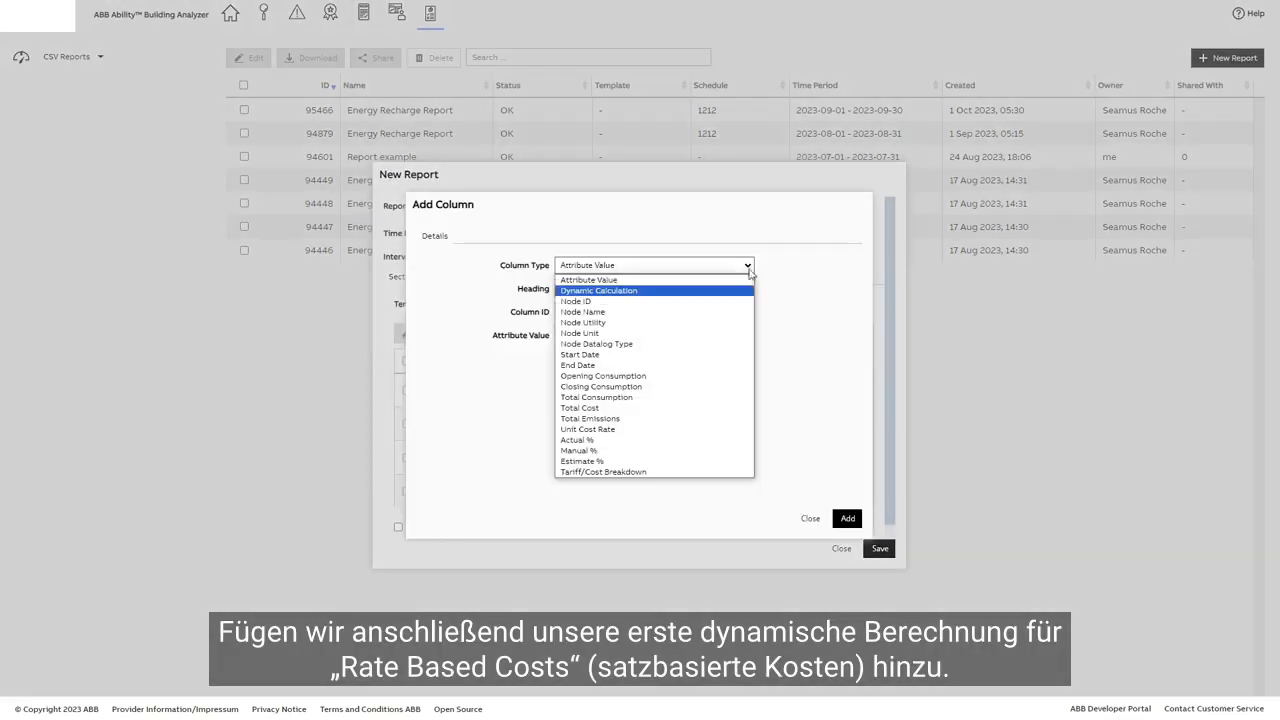
left_click(642, 291)
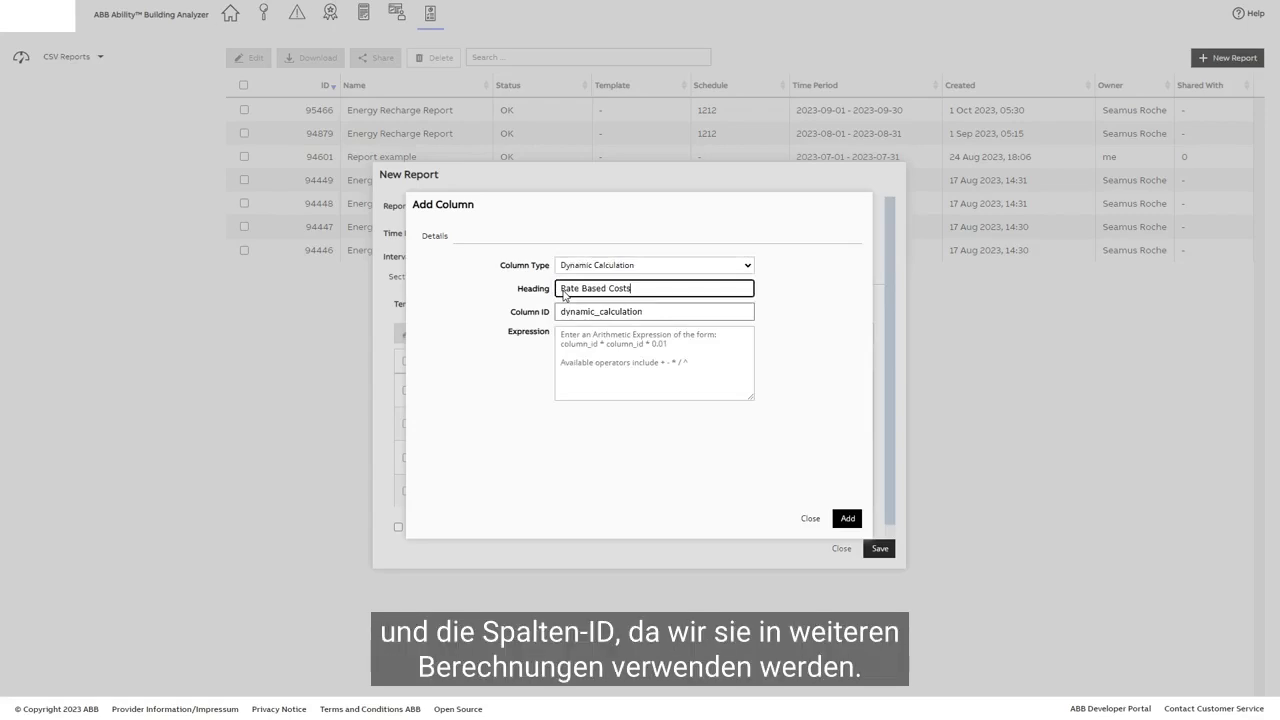
triple_click(563, 313)
type("d1")
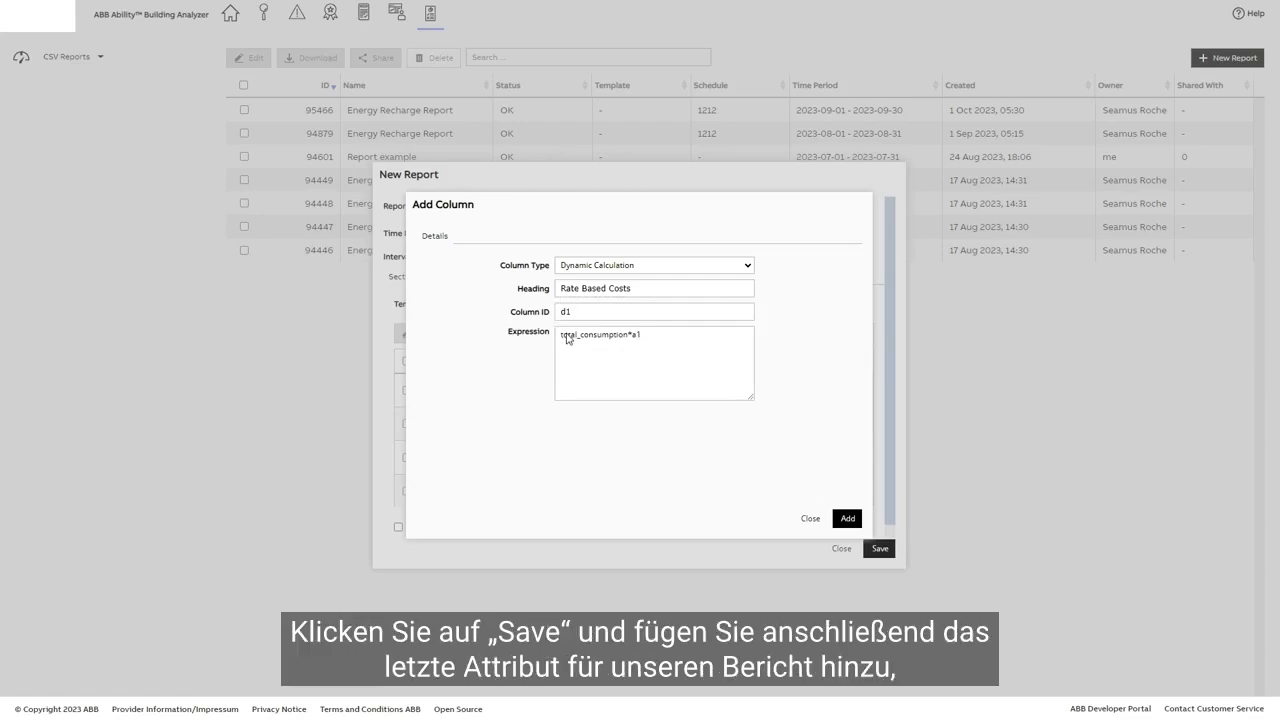
left_click(848, 521)
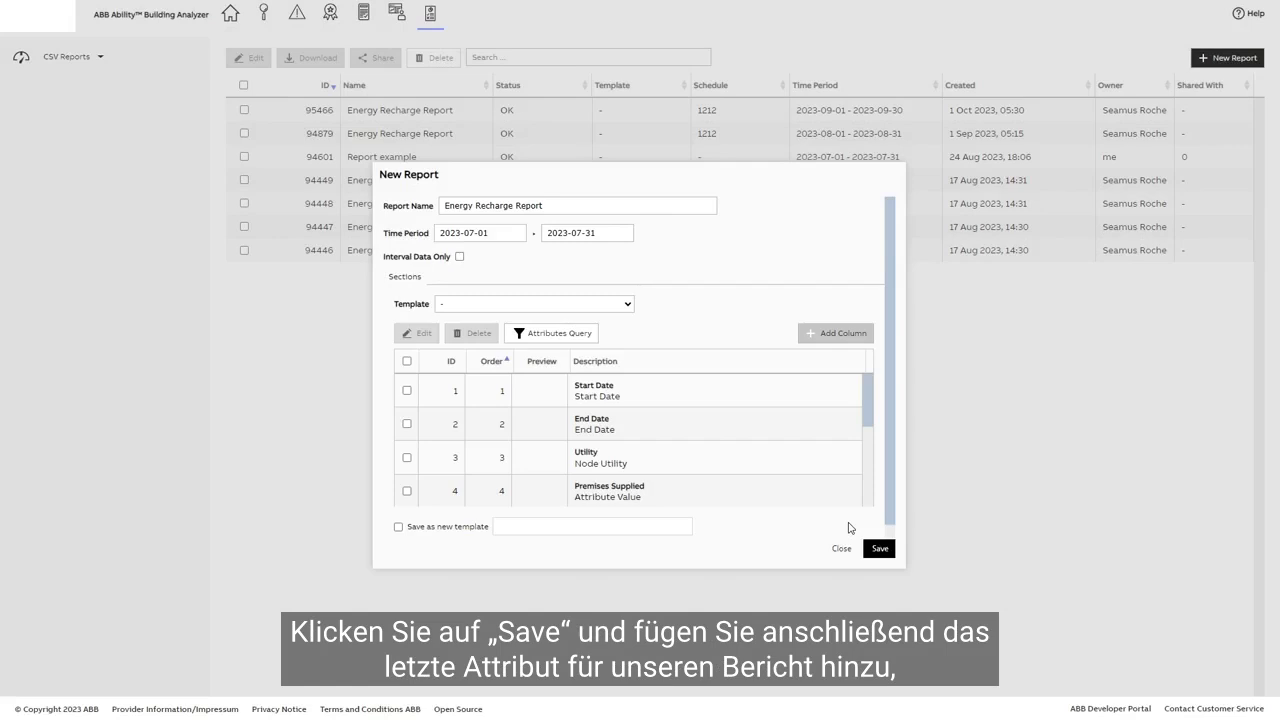
Add an Attribute Value column headed Overhead Rate, with column ID a2 and the attribute Overhead Rate.
left_click(816, 338)
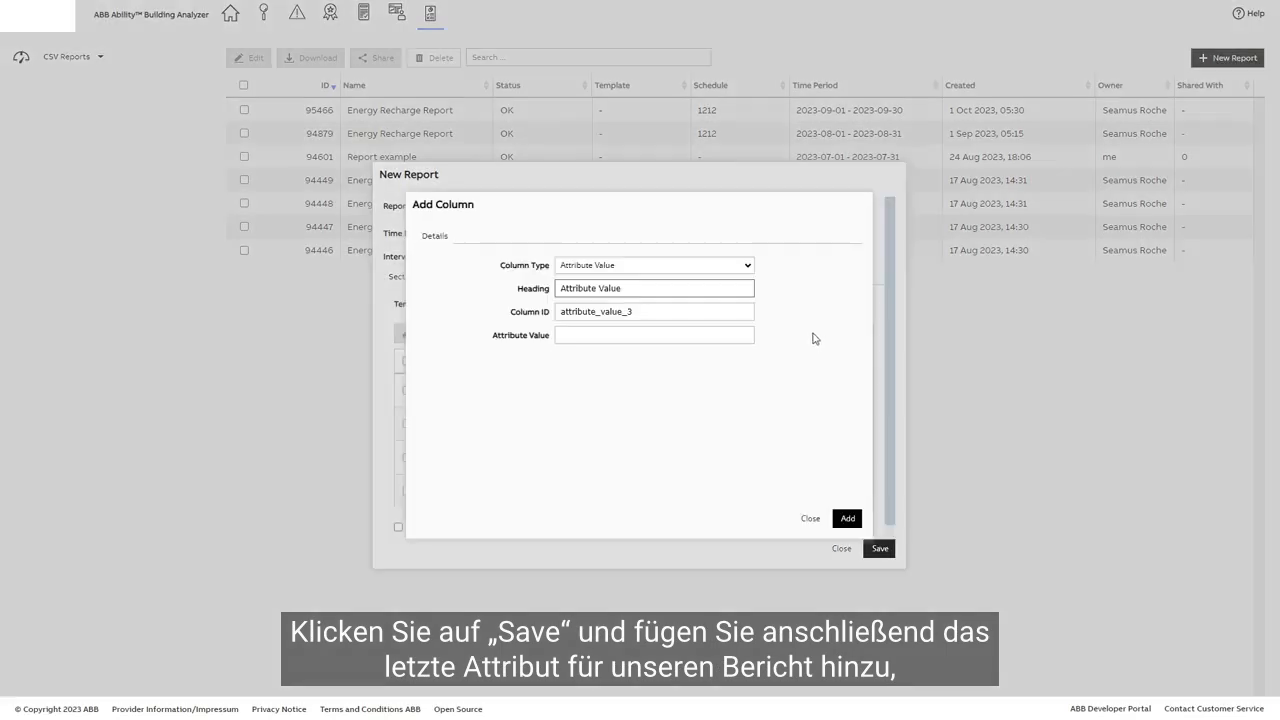
key("ctrl+a")
type("Overhead Rate")
left_click(563, 337)
type("Overhead Rate")
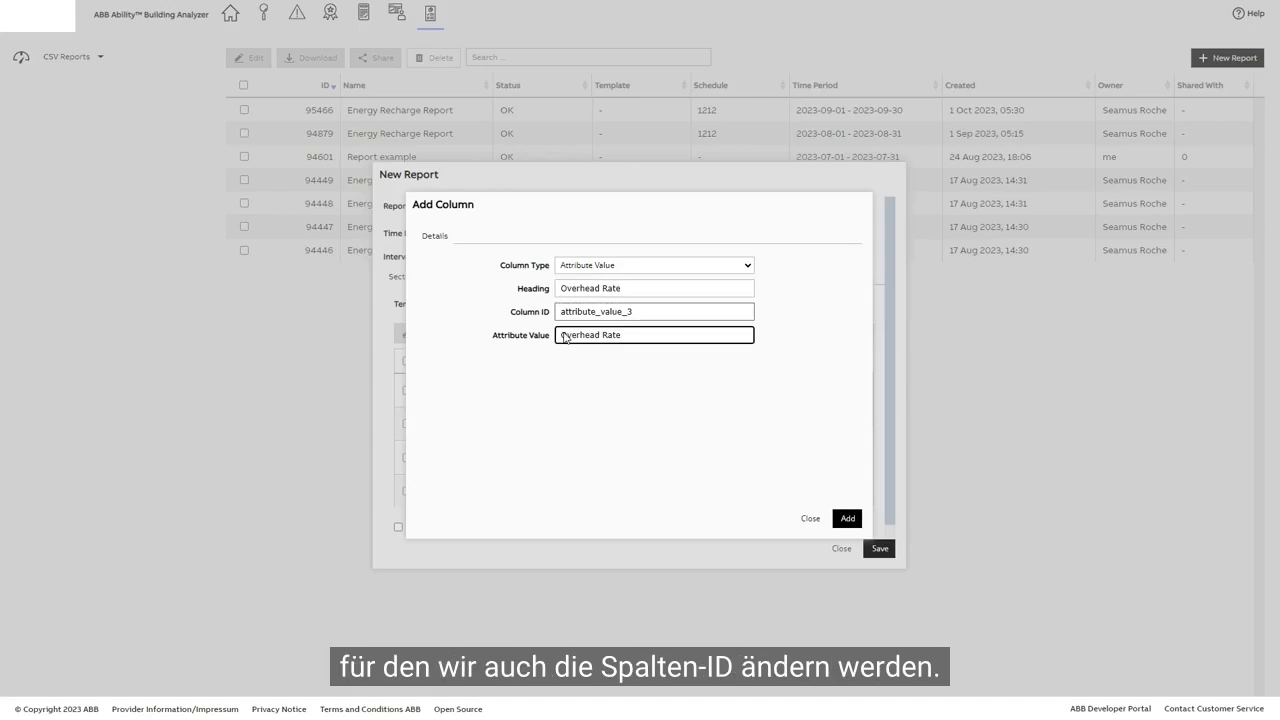
left_click(563, 315)
key("ctrl+a")
type("a2")
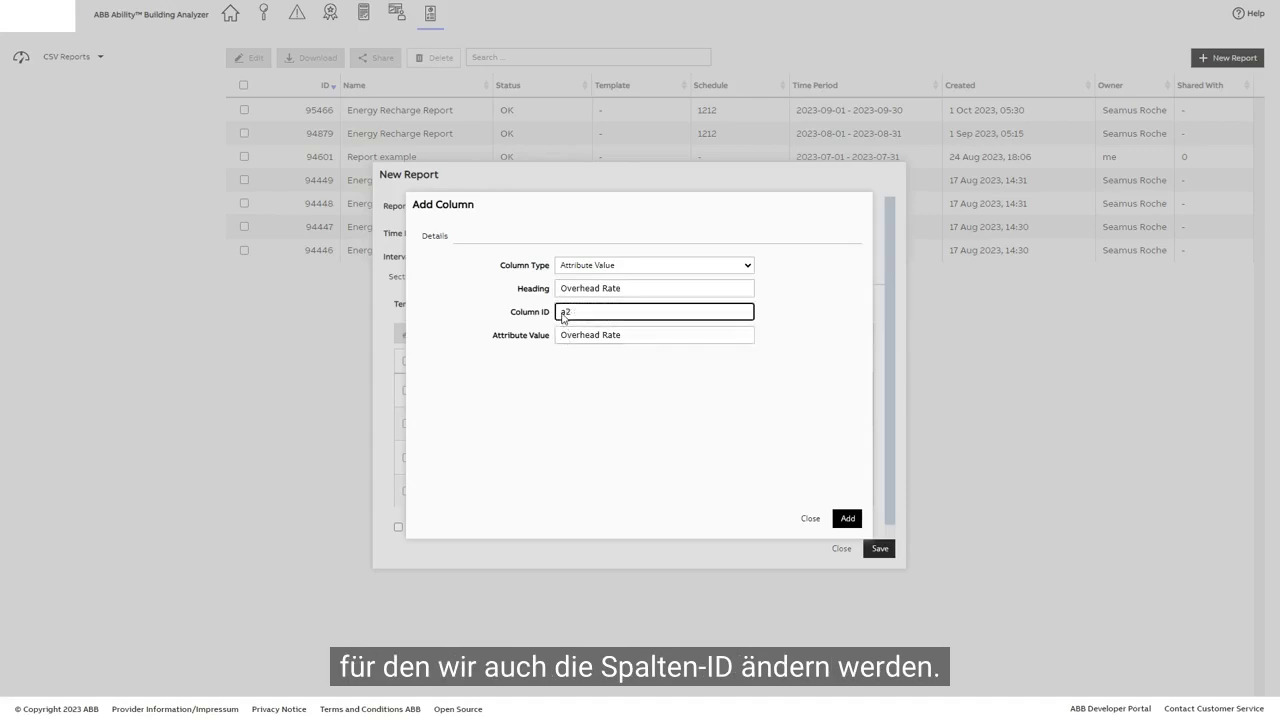
left_click(846, 519)
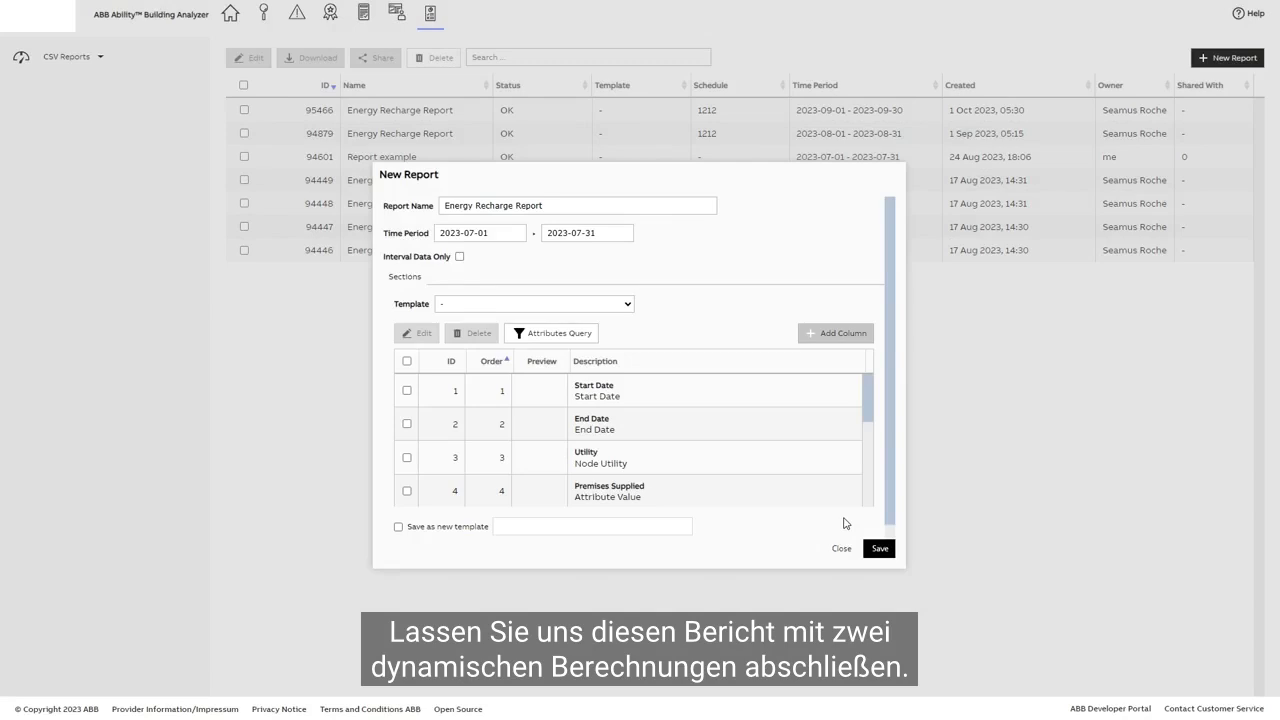
Add a Dynamic Calculation column headed Overhead Costs, with column ID d2 and the expression d1*a2.
left_click(821, 335)
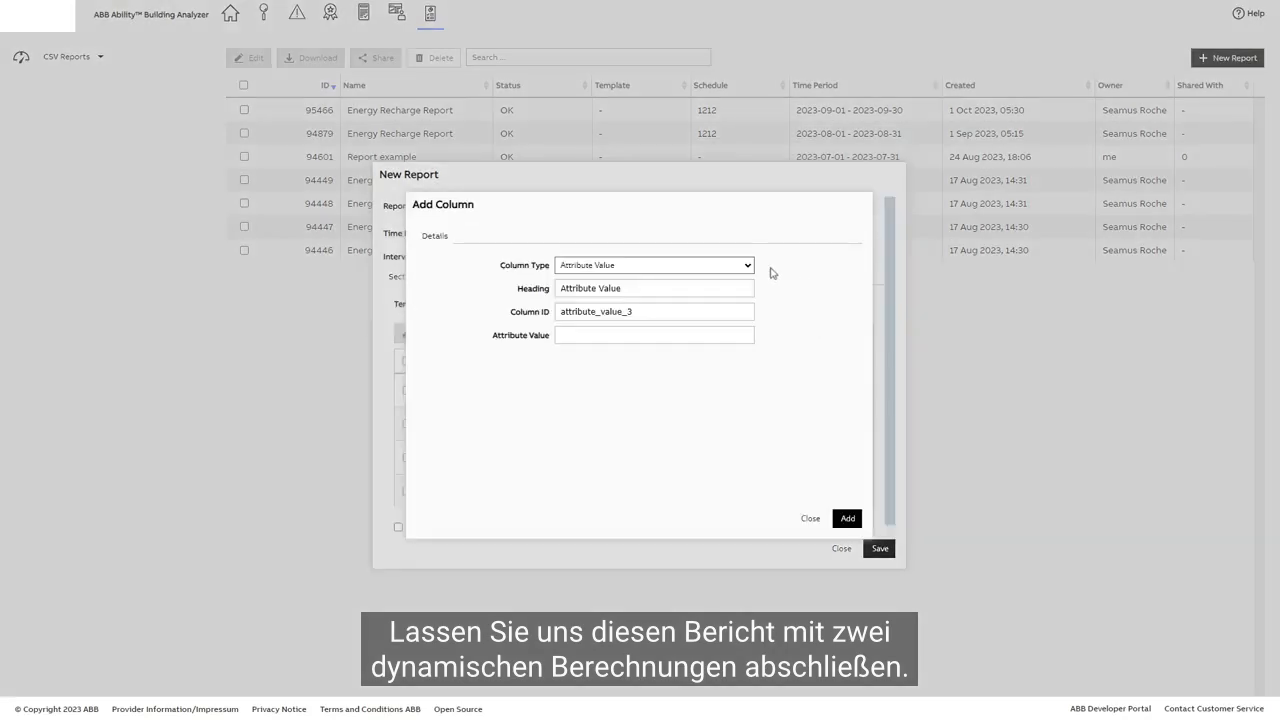
left_click(749, 266)
left_click(630, 292)
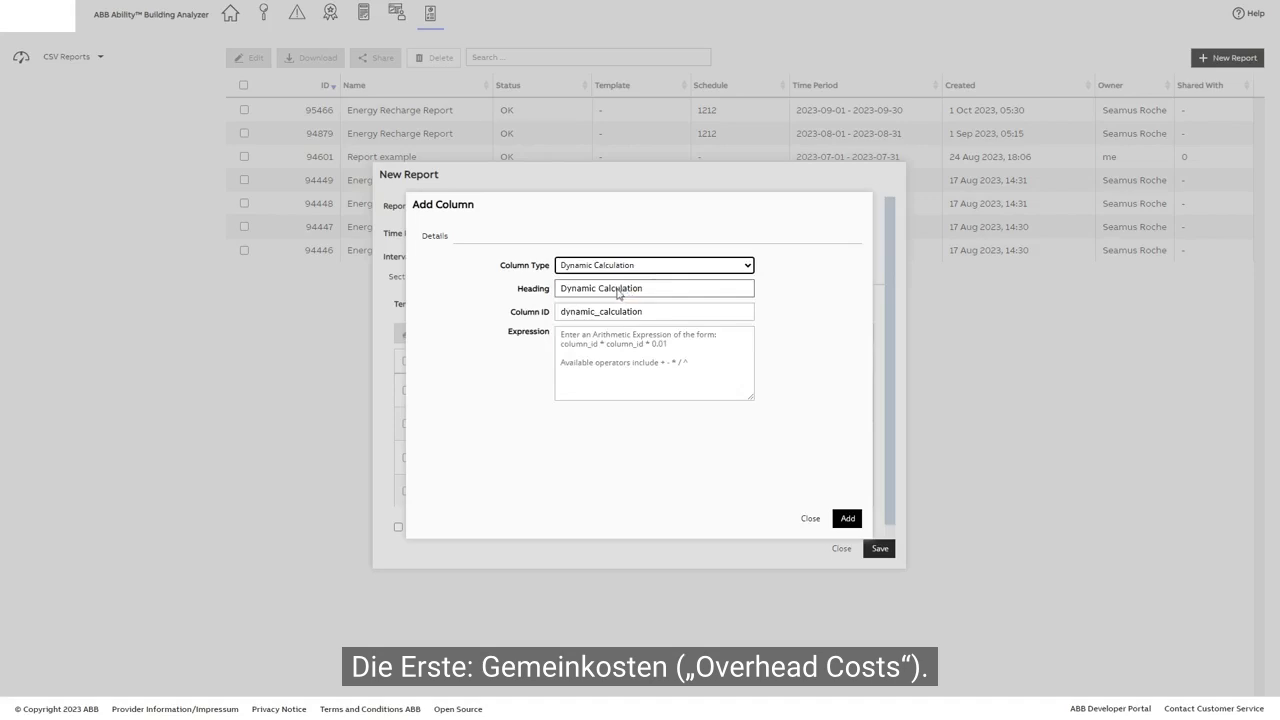
triple_click(563, 293)
type("Overhead Costs")
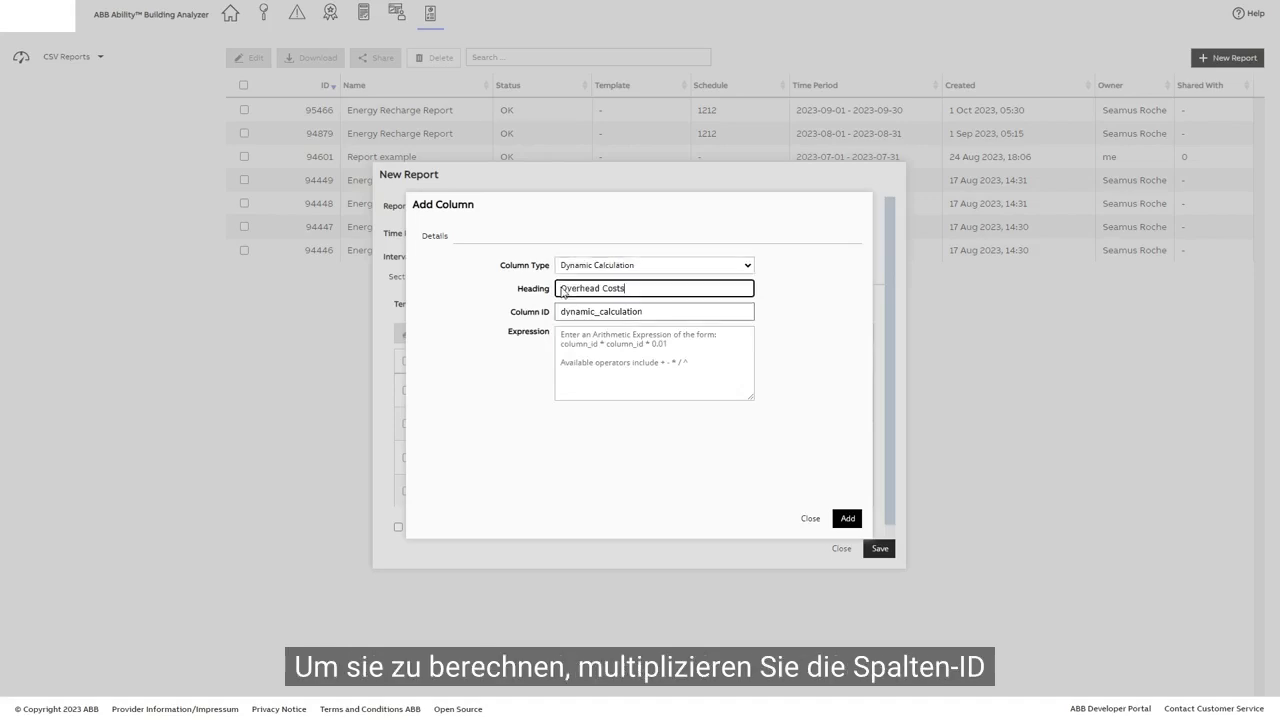
triple_click(562, 312)
key("BackSpace")
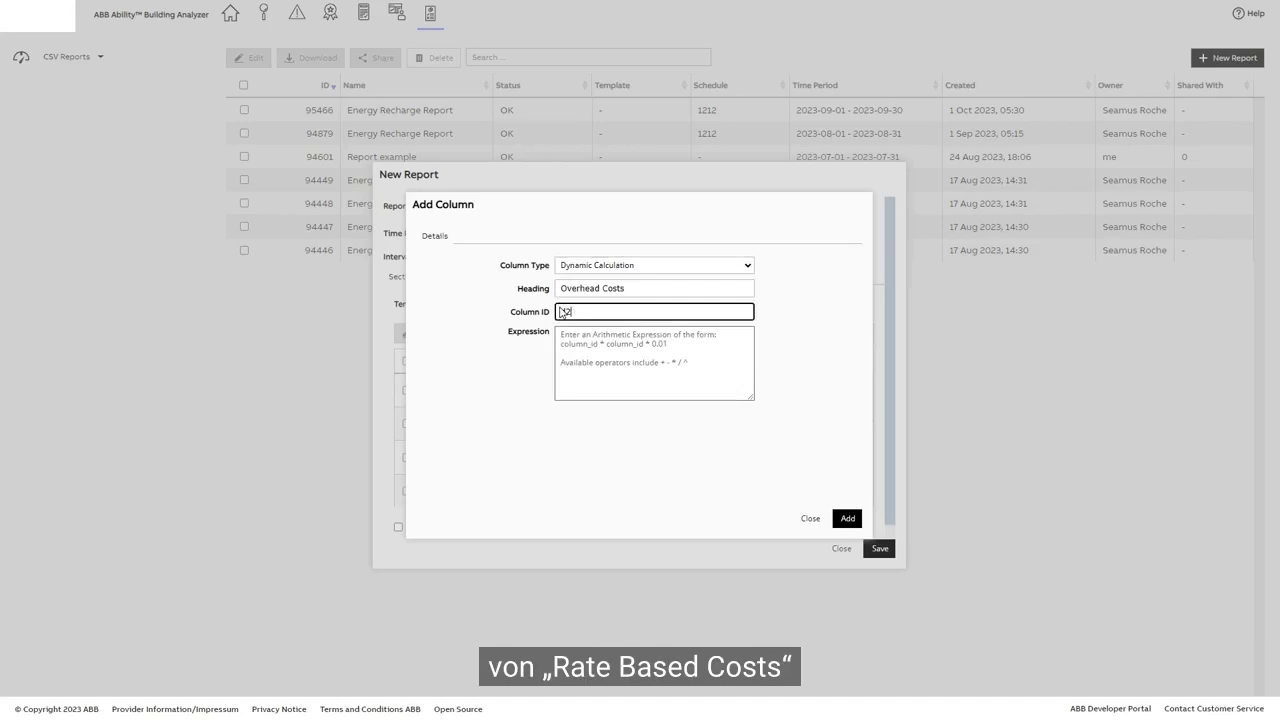
left_click(562, 340)
type("d1*a2")
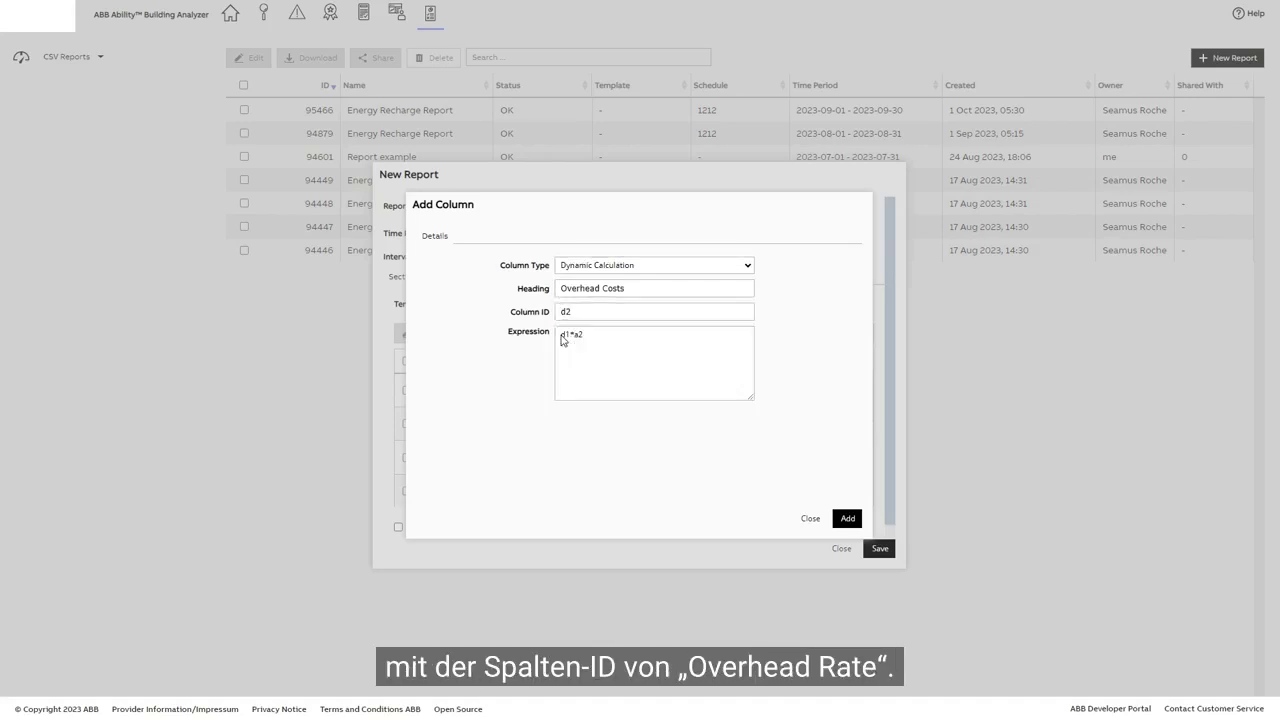
left_click(845, 519)
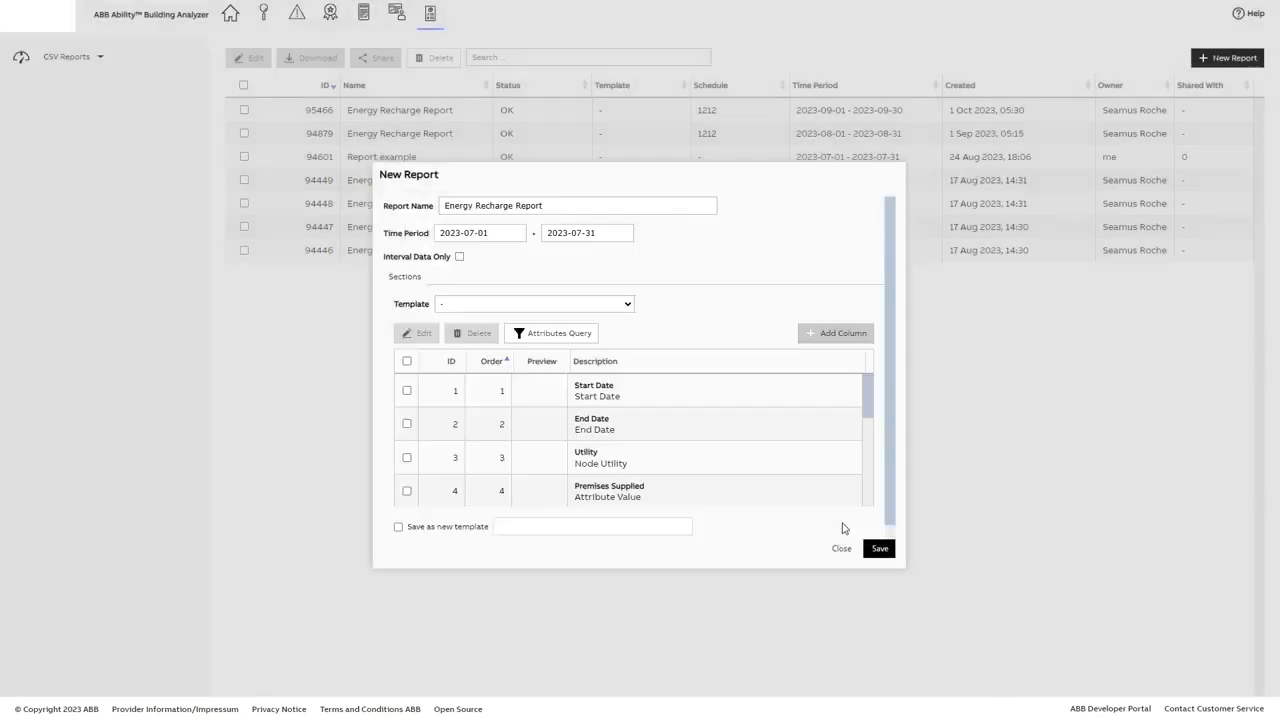
Add a Dynamic Calculation column headed Total Recharge Costs, with column ID d3 and the expression d1+d2.
left_click(815, 337)
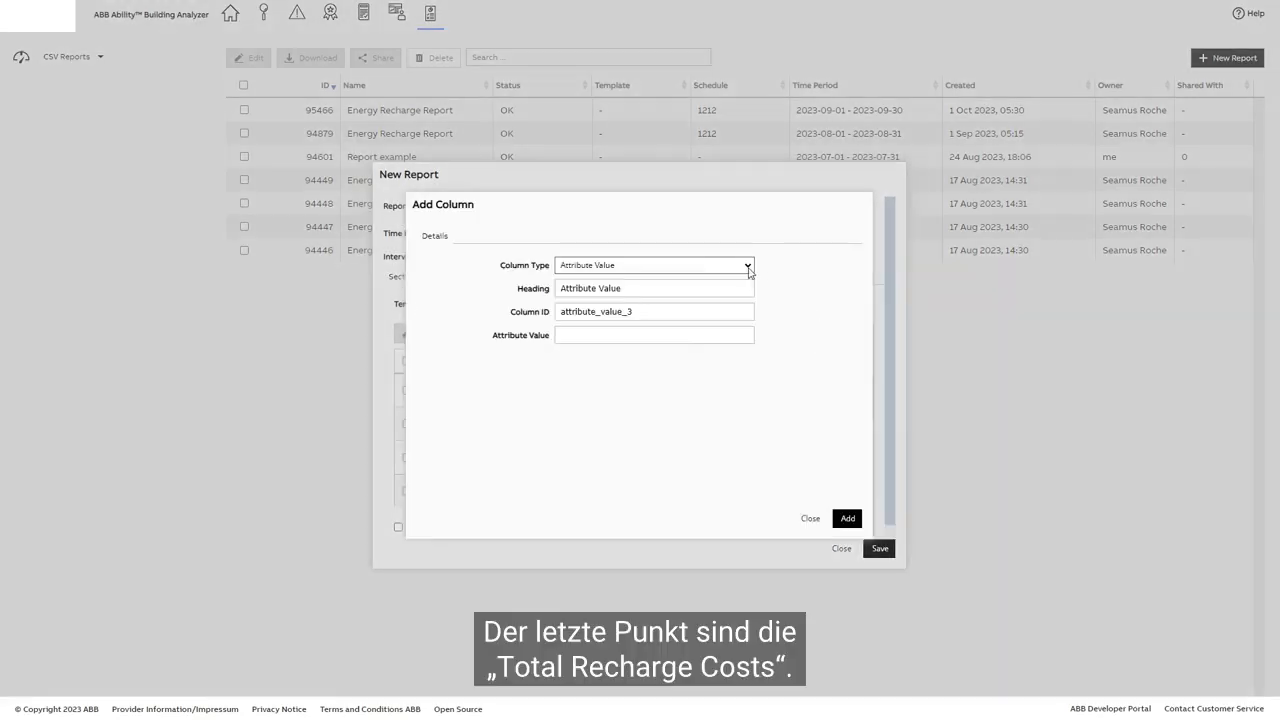
left_click(747, 266)
left_click(665, 291)
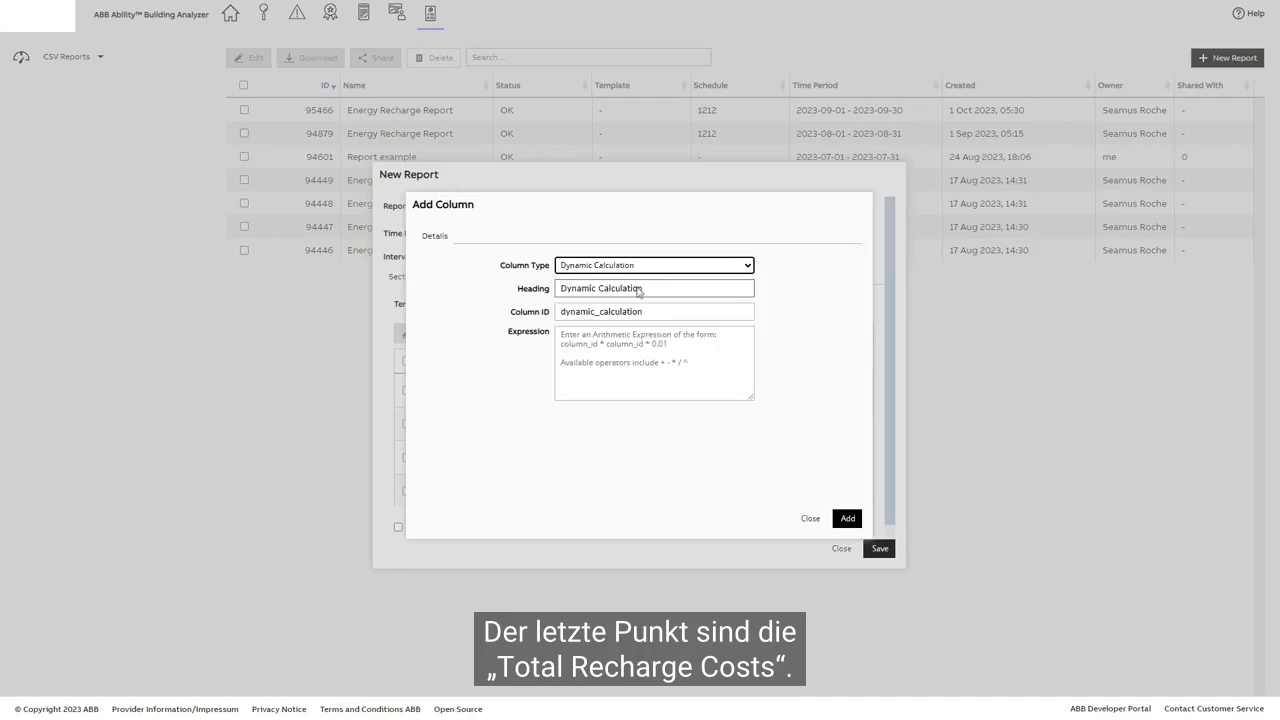
triple_click(563, 292)
type("Total Recharge Costs")
triple_click(563, 312)
type("d3")
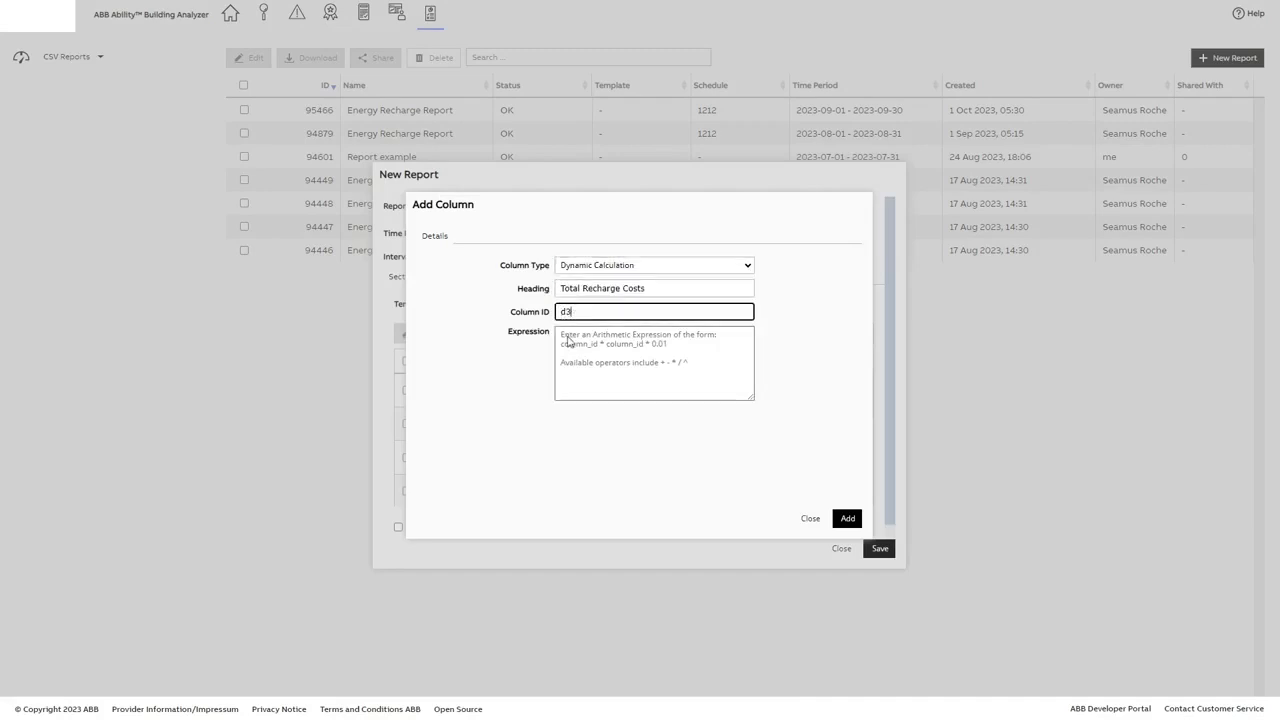
left_click(567, 337)
type("d1+d2")
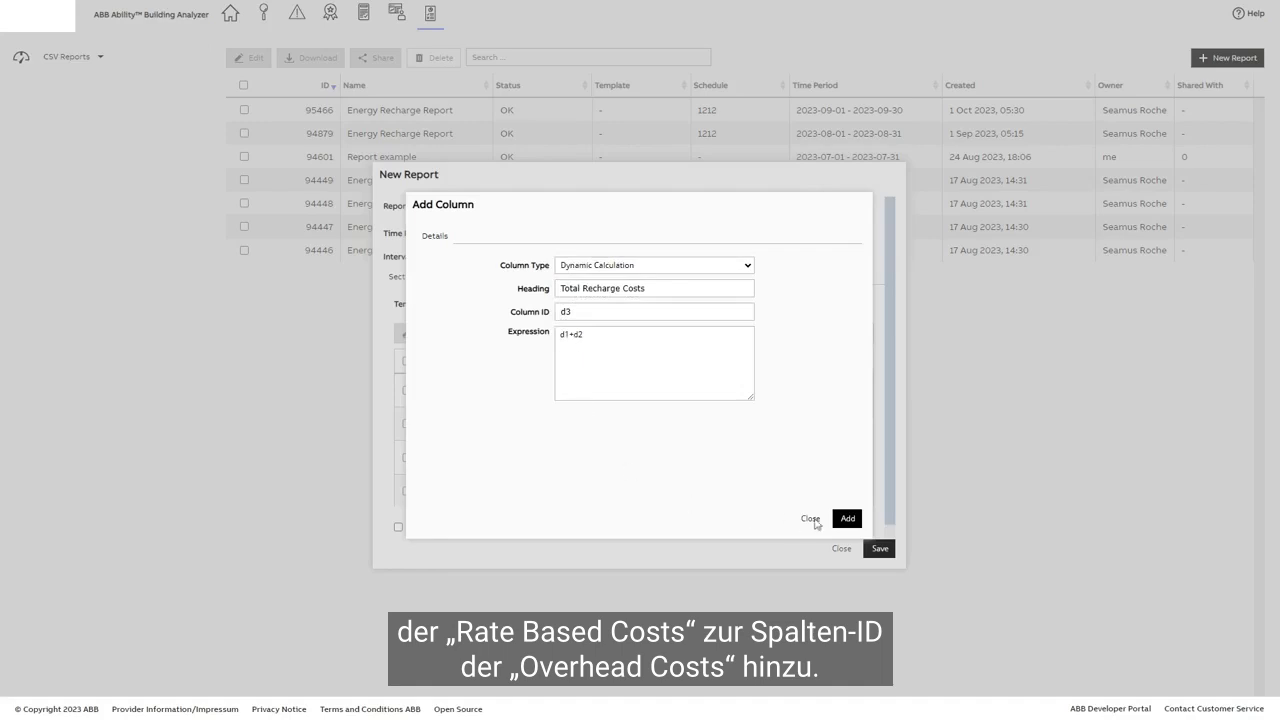
left_click(847, 519)
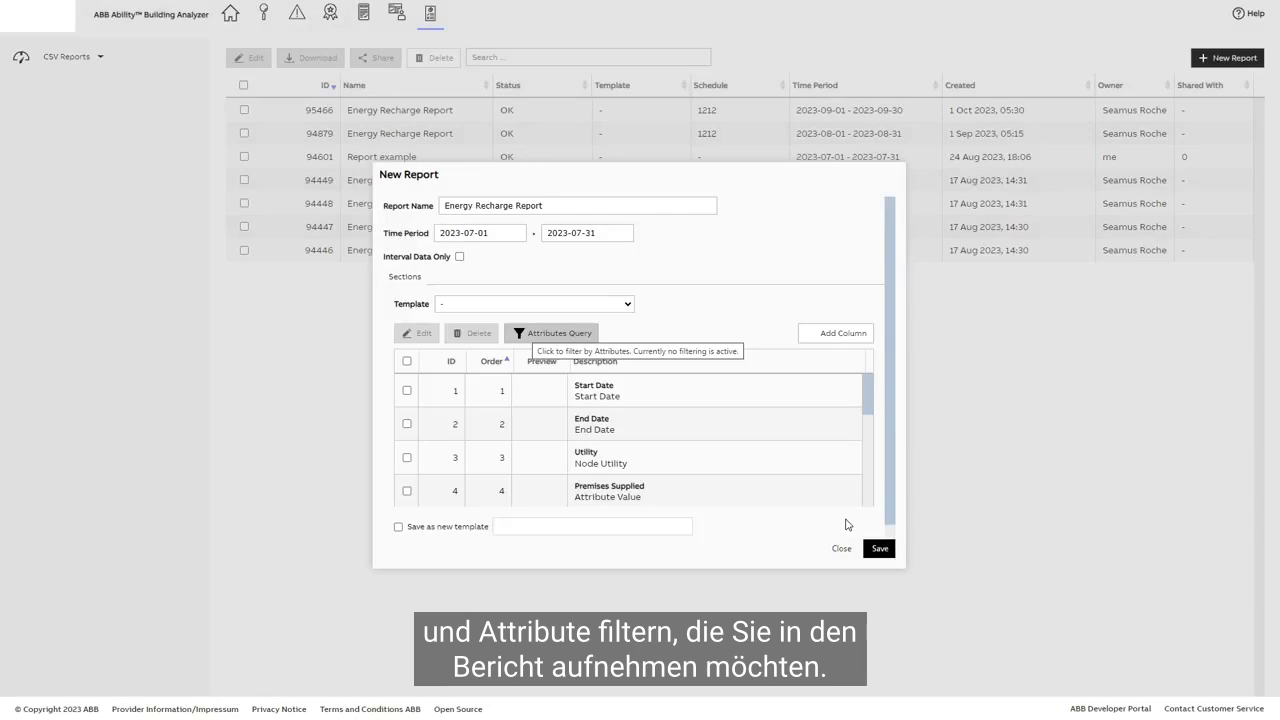
Start an attributes query for the report with the condition Premises Supplied equals ABB Dublin Office.
left_click(527, 337)
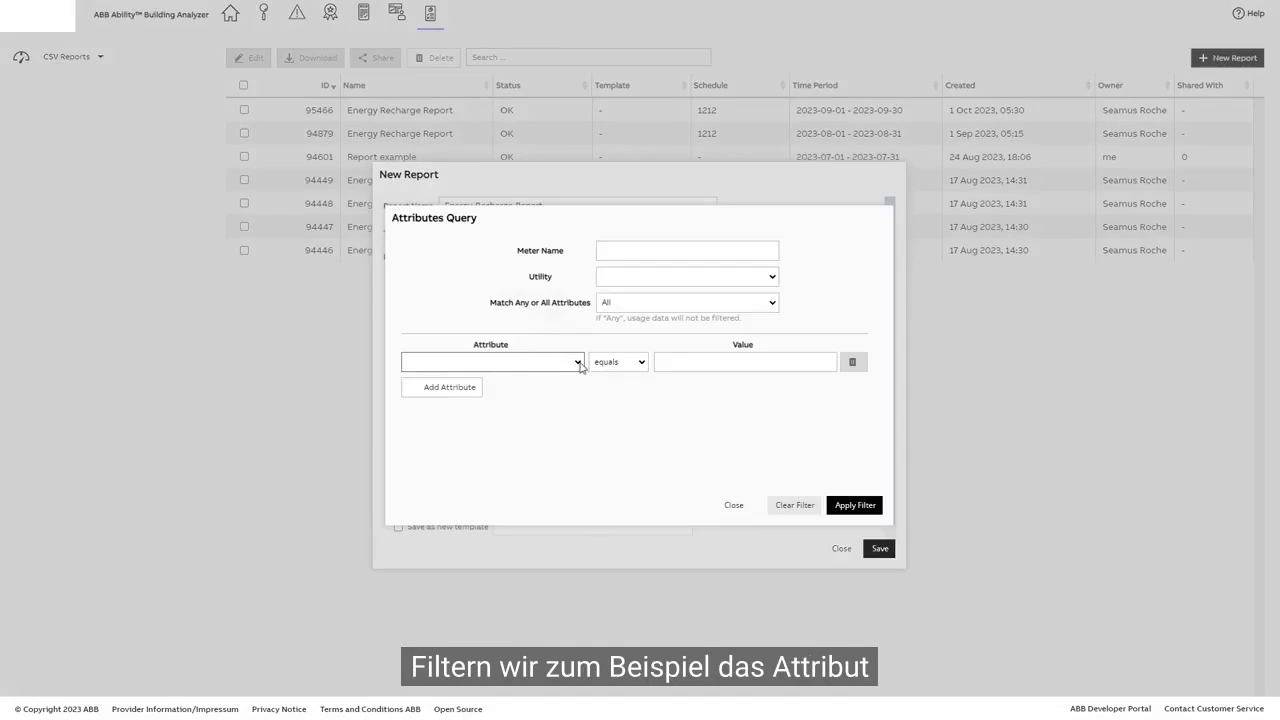
left_click(578, 363)
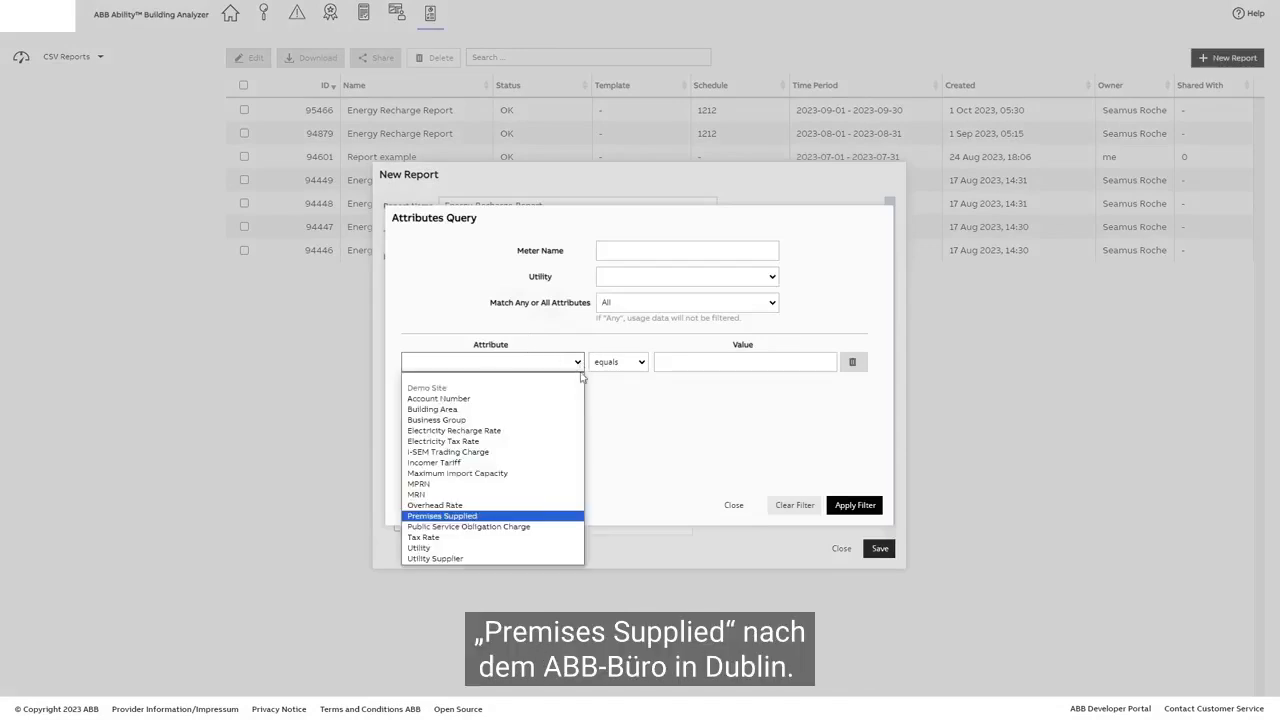
left_click(462, 517)
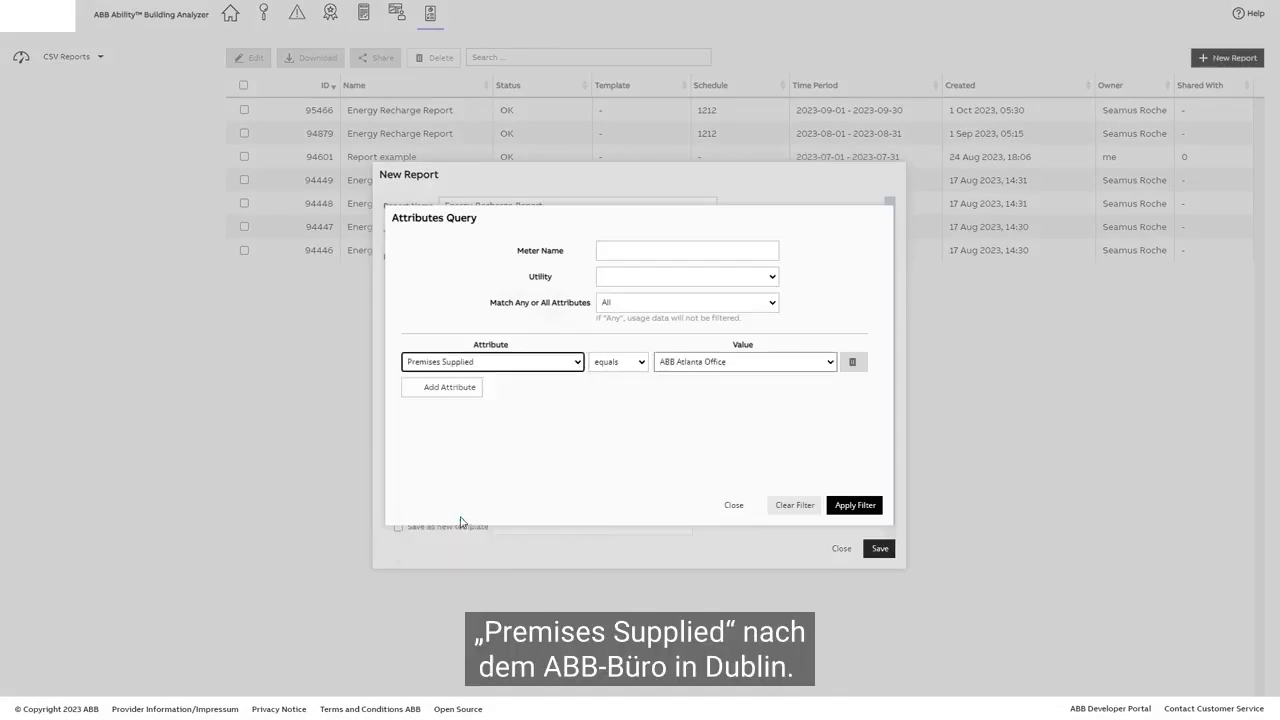
left_click(829, 366)
left_click(755, 390)
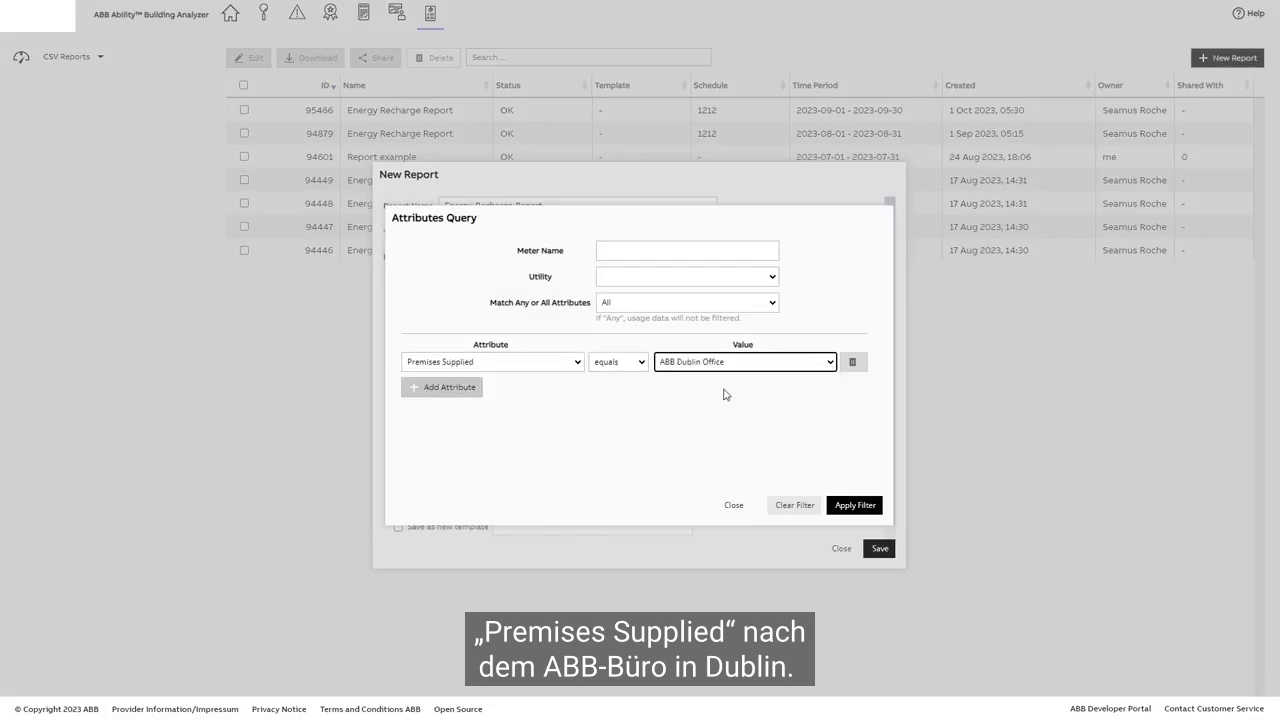
Add a second condition to the attributes query: Utility equals Electricity.
left_click(427, 389)
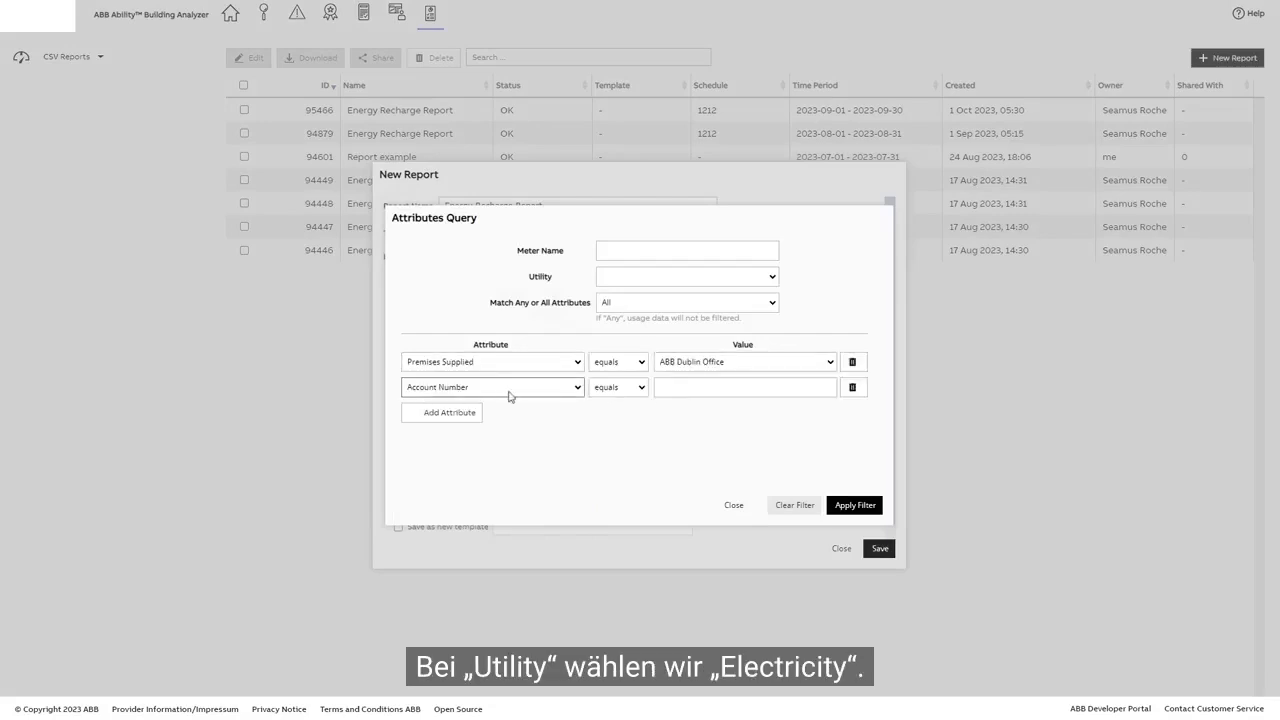
left_click(576, 390)
left_click(456, 574)
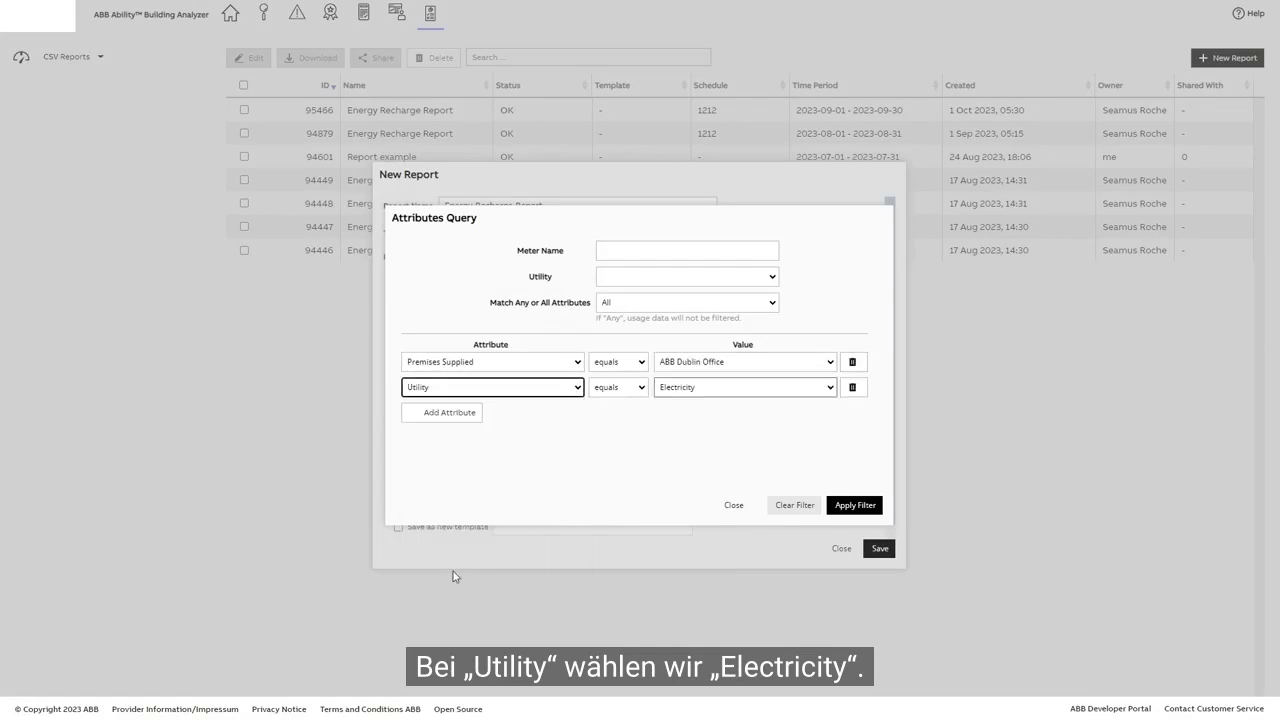
left_click(830, 392)
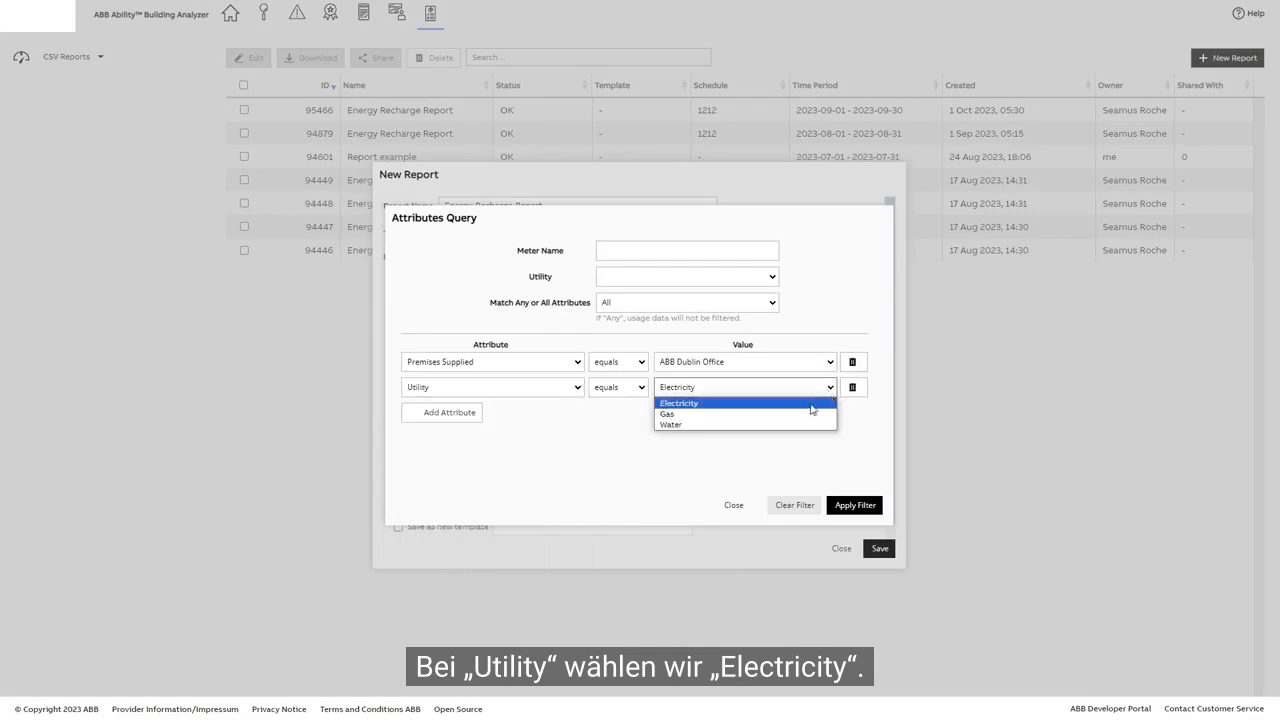
left_click(815, 404)
Add a third condition to the attributes query, Overhead Rate equals 0.125, and apply the filter to the report.
left_click(428, 413)
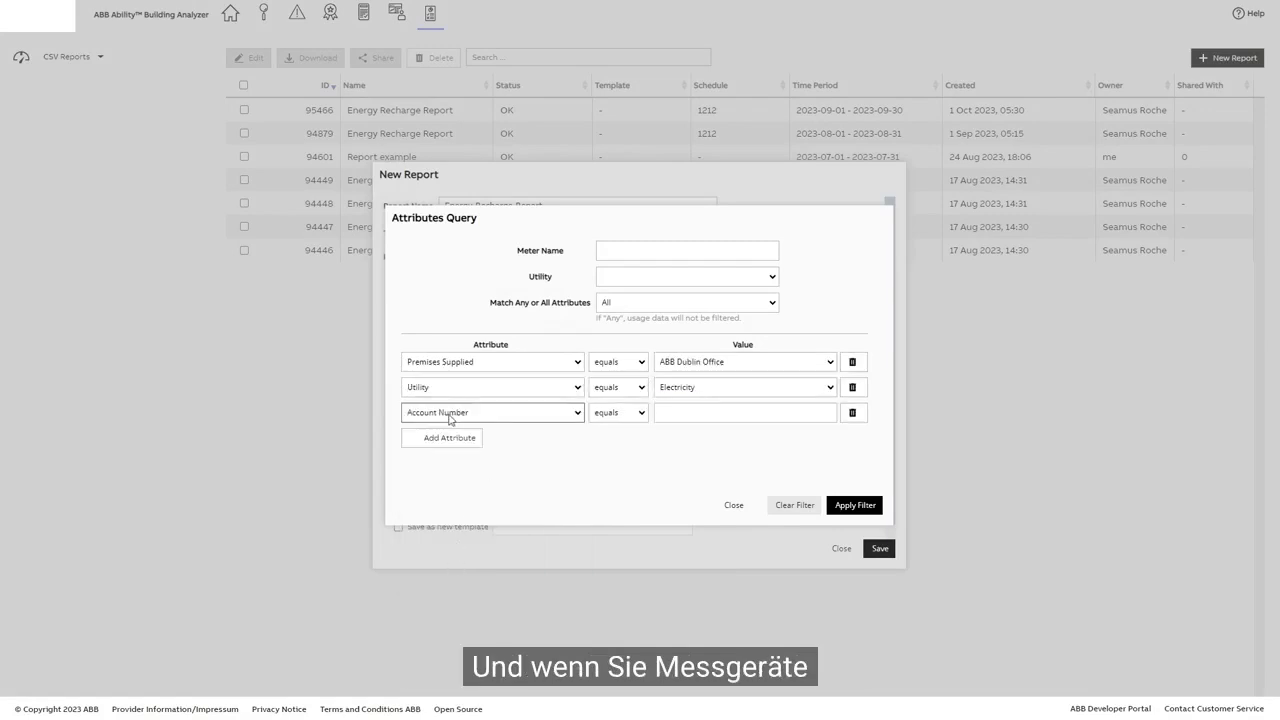
left_click(577, 413)
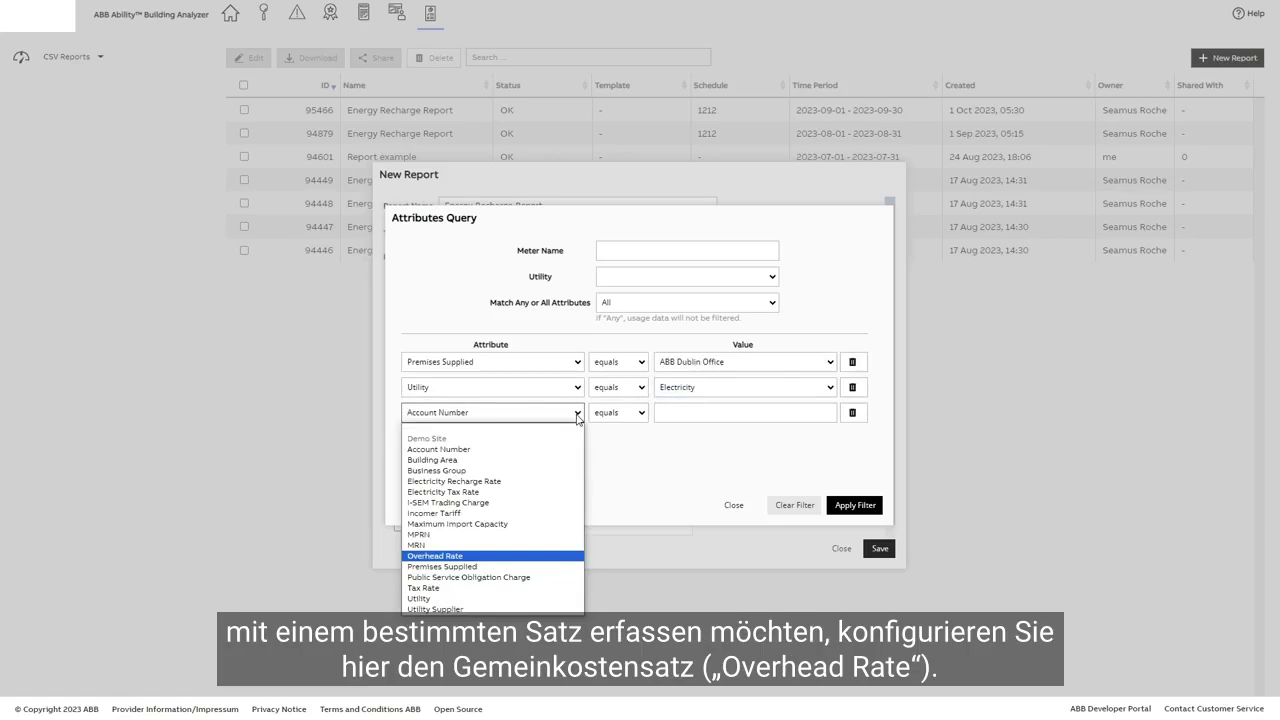
left_click(456, 556)
left_click(815, 416)
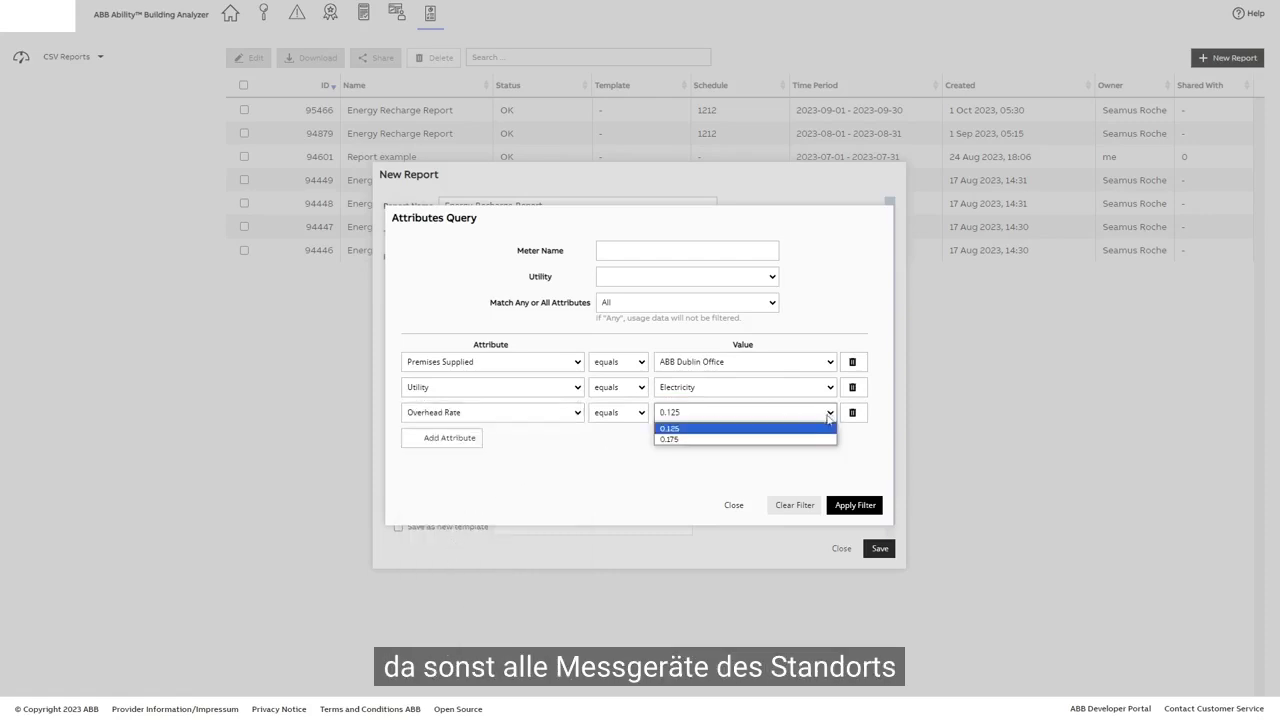
left_click(795, 433)
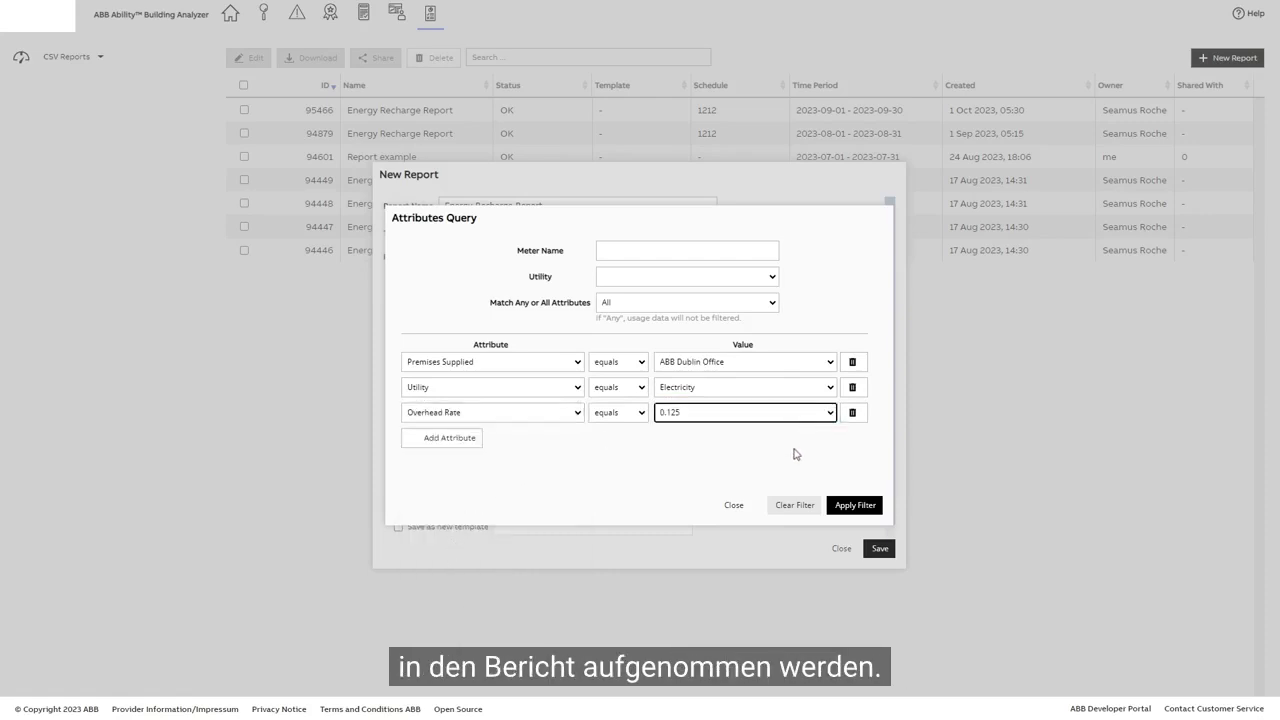
left_click(853, 505)
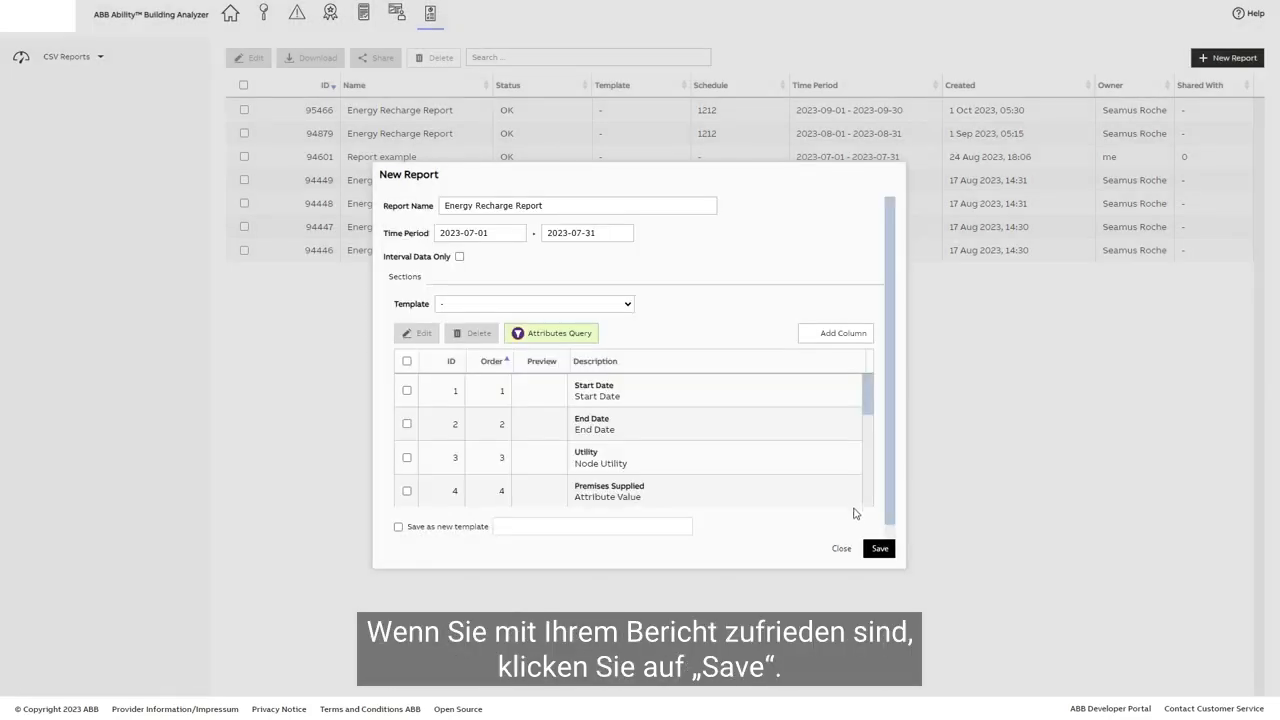
Save the new Energy Recharge Report and download the generated file.
left_click(879, 550)
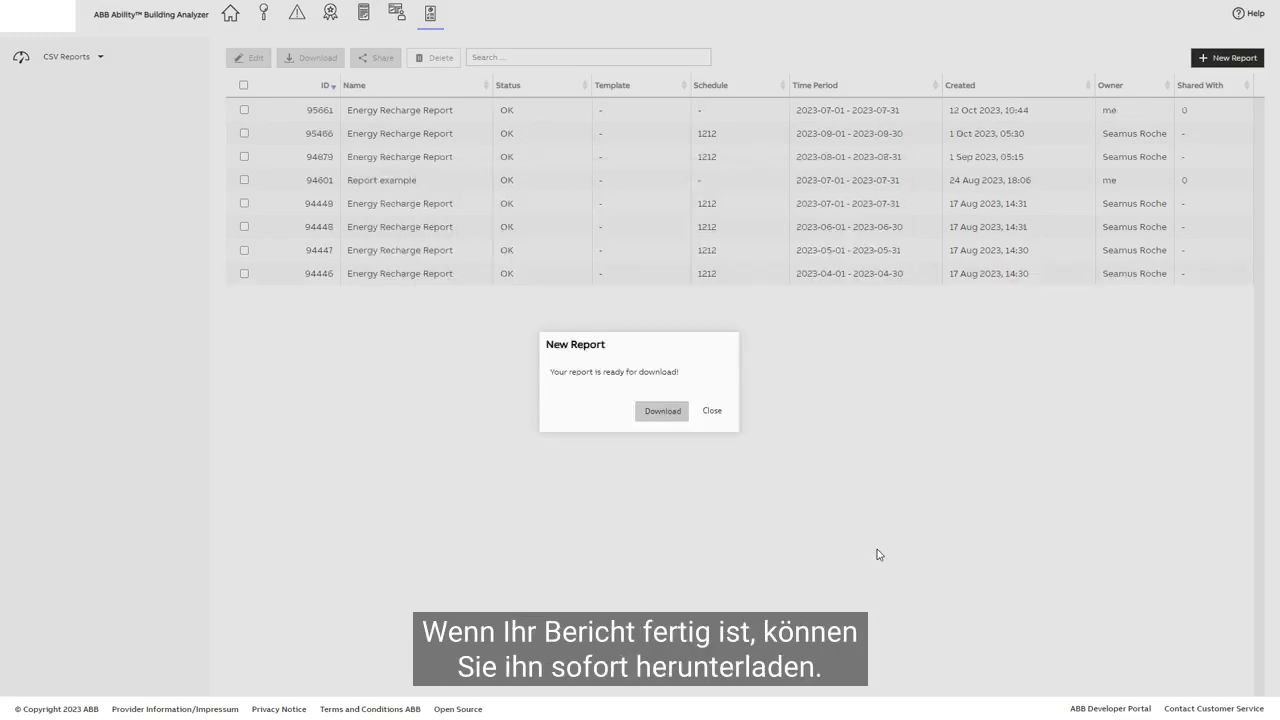
left_click(662, 412)
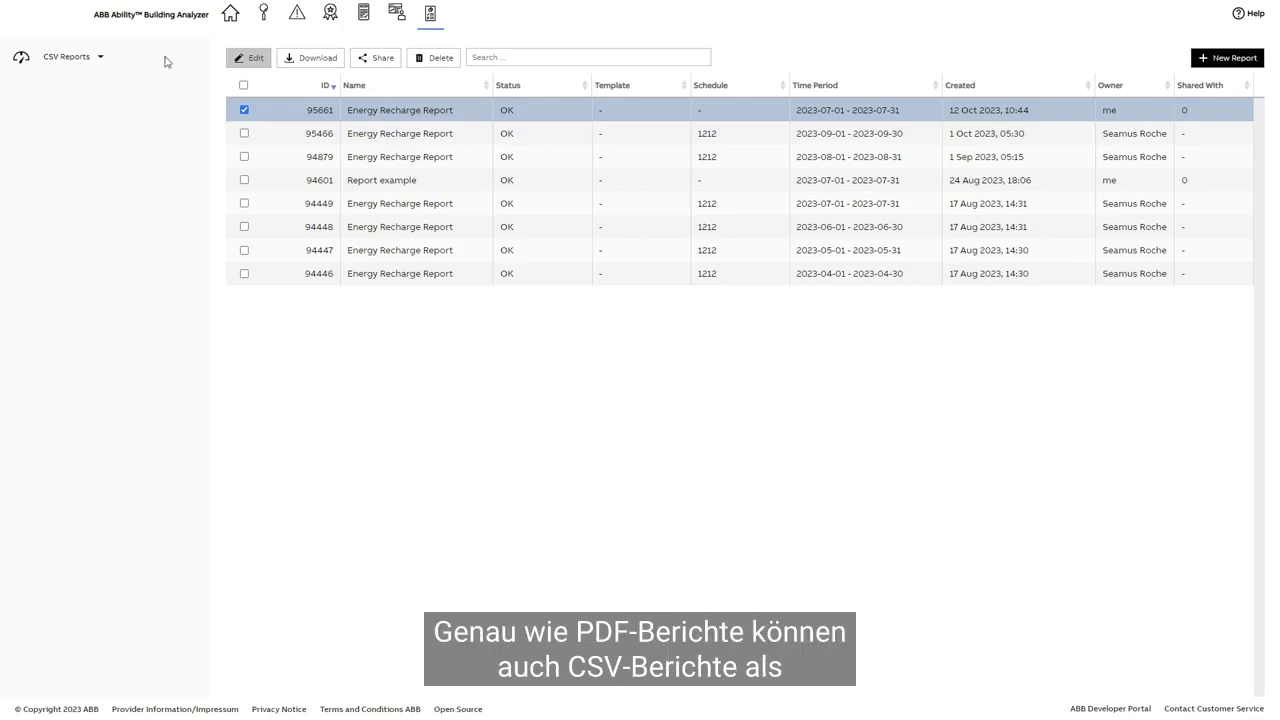
Open the new July 2023 Energy Recharge Report for editing, enable saving it as a new template, and close without saving.
left_click(250, 62)
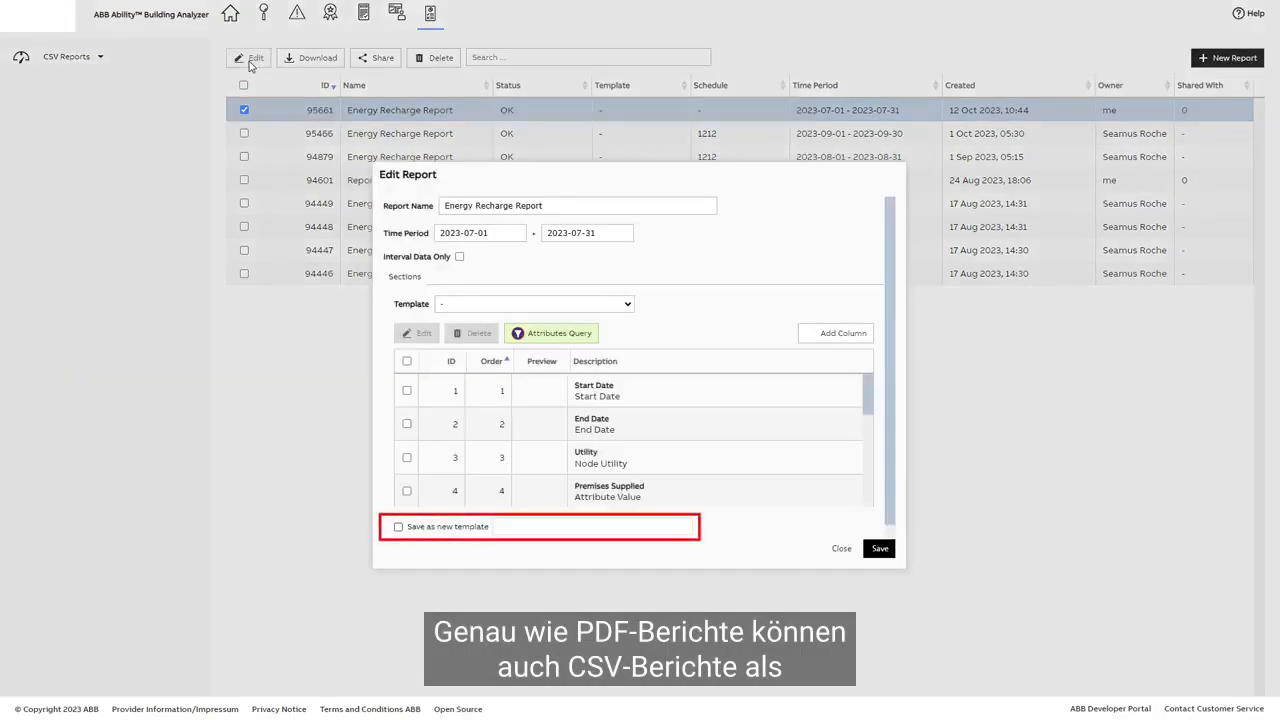
left_click(398, 526)
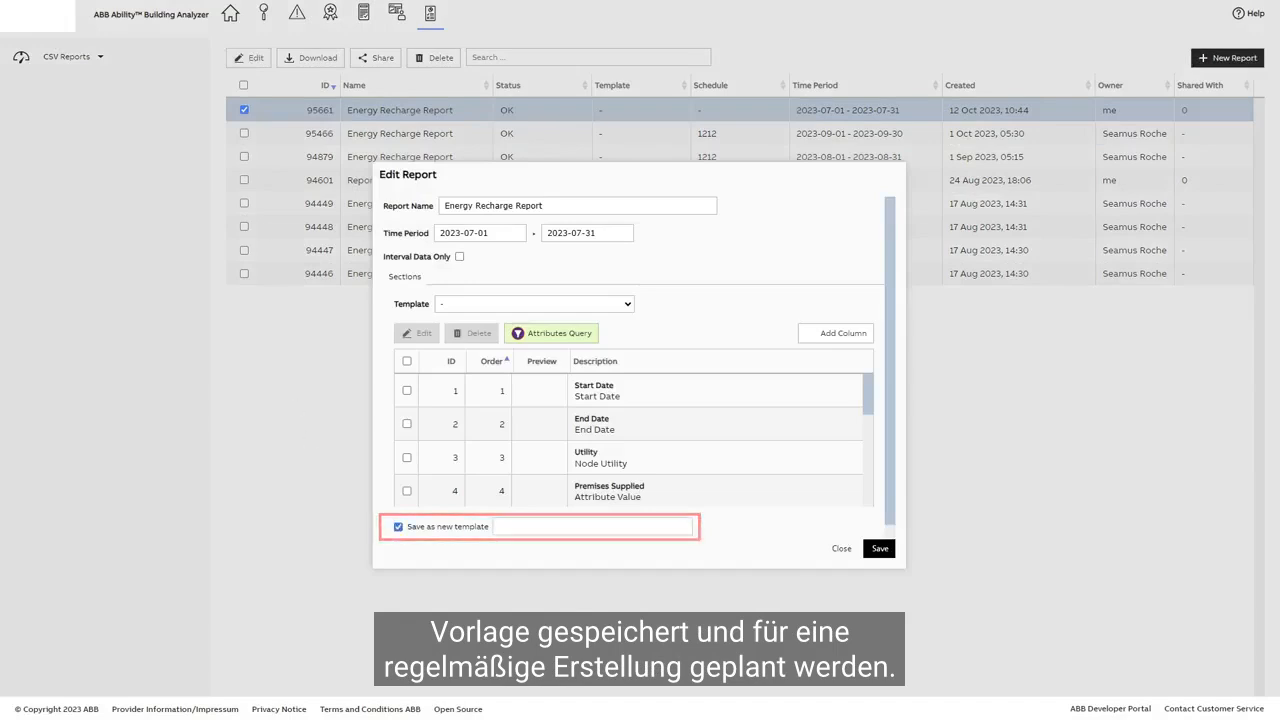
left_click(841, 549)
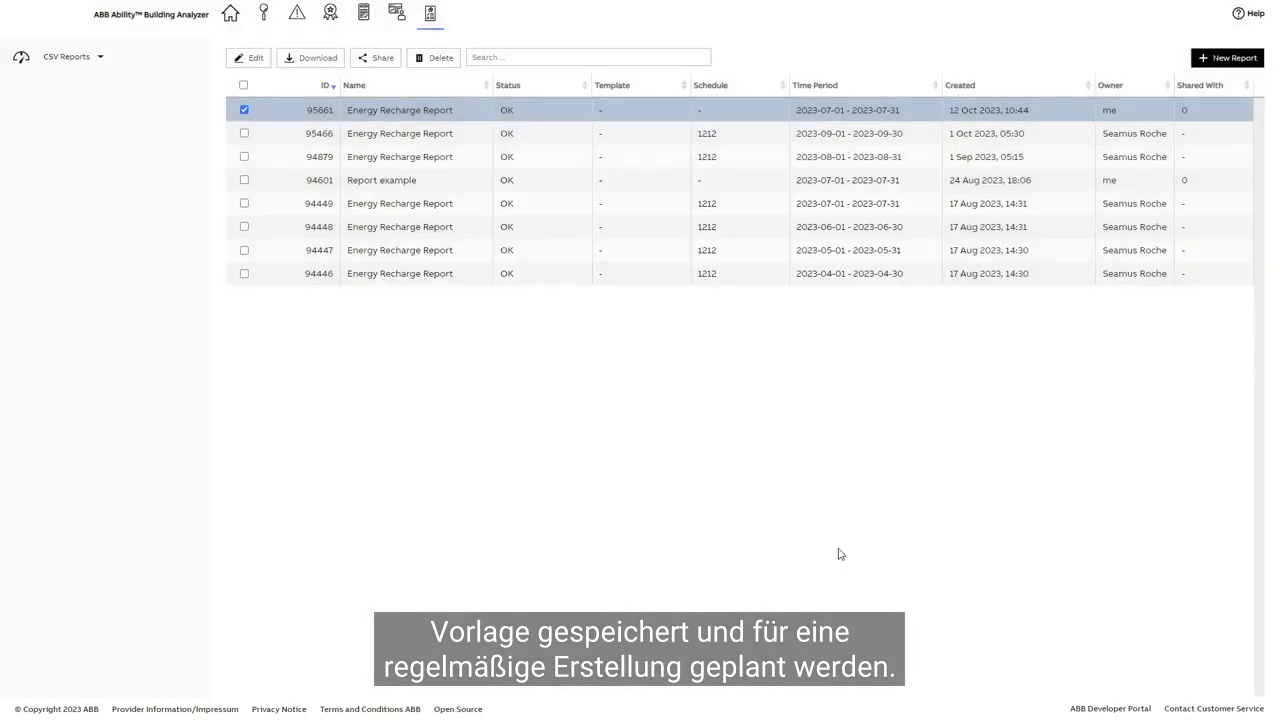
Switch to the CSV report schedules and start a new schedule.
left_click(108, 62)
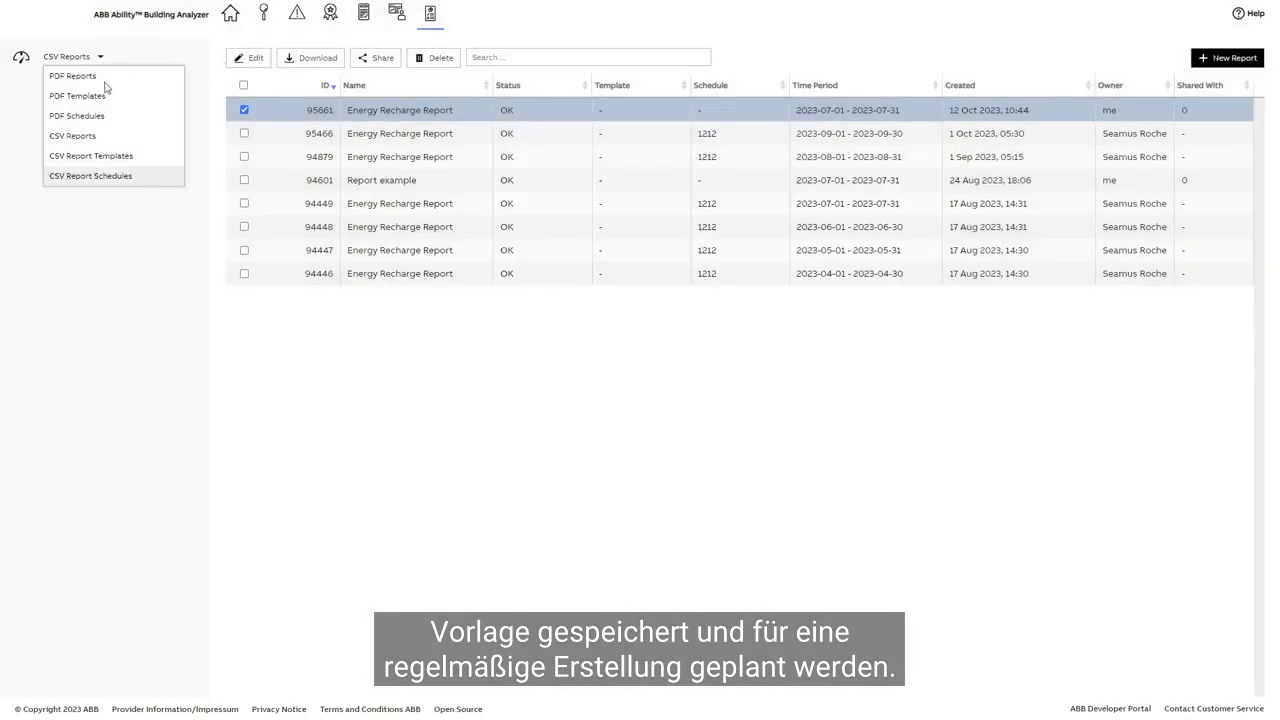
left_click(108, 176)
left_click(1188, 60)
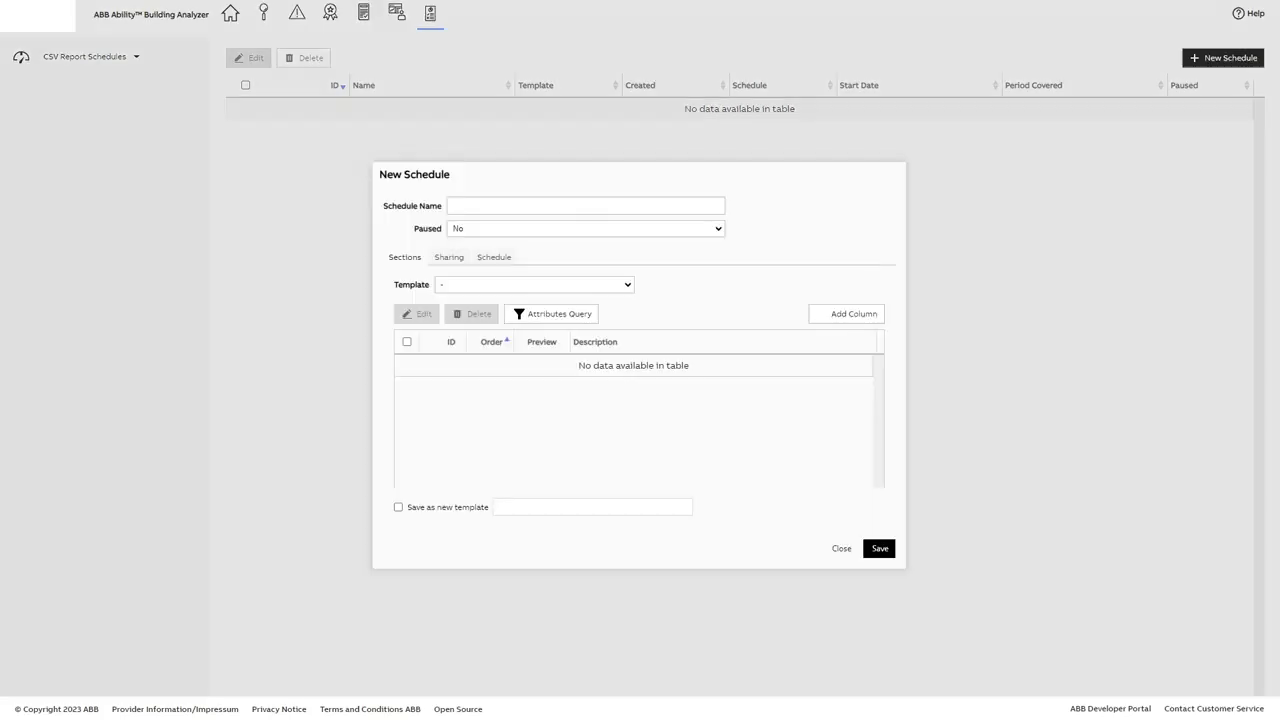